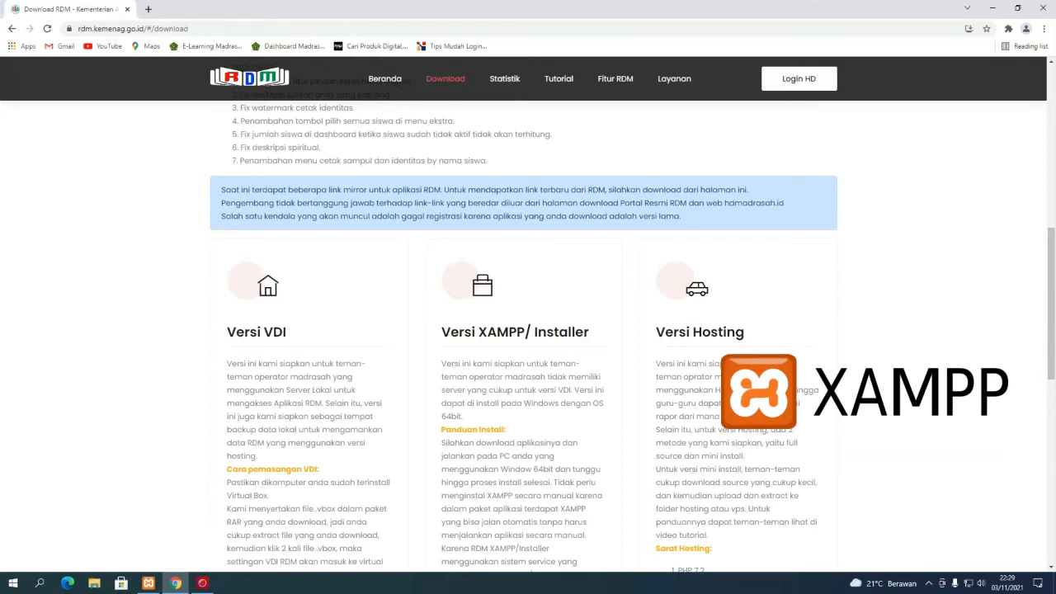
Step: Switch to the XAMPP Control Panel, start the Apache and MySQL modules, and minimize the panel
{"action": "left_click", "coordinate": [147, 583]}
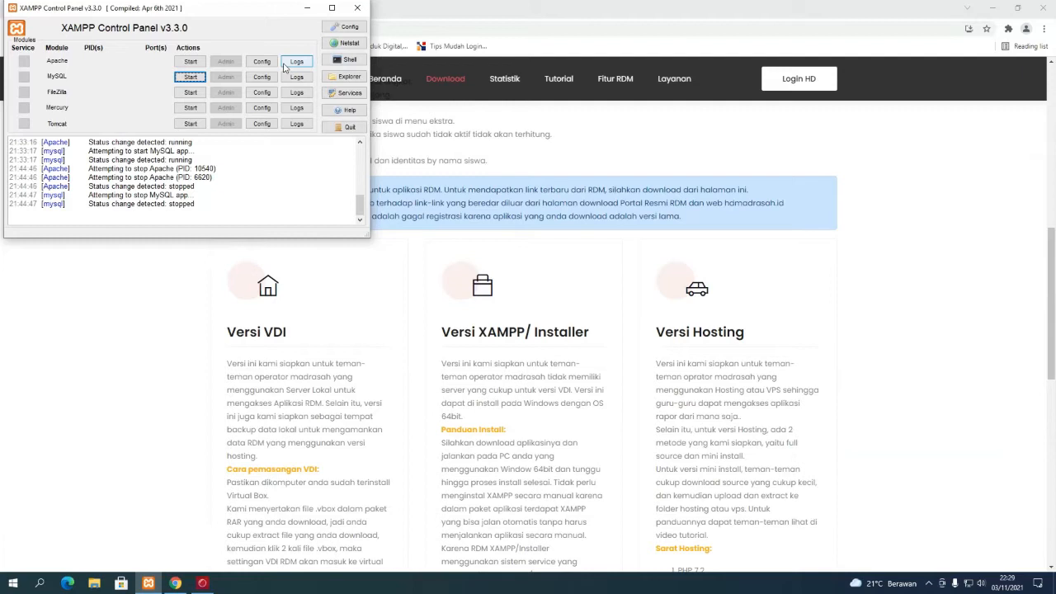
{"action": "left_click", "coordinate": [993, 12]}
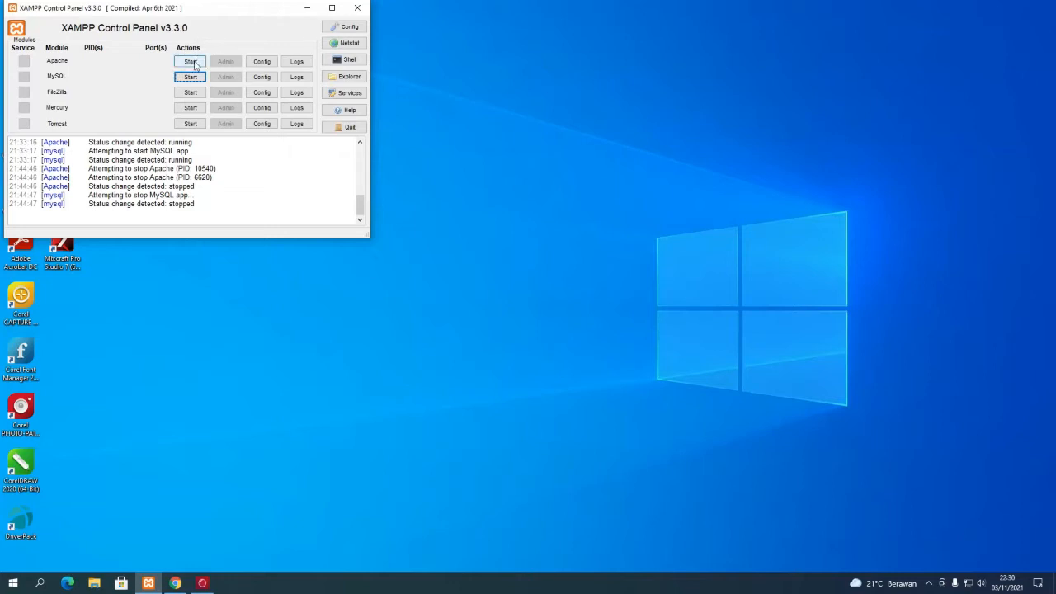
{"action": "left_click", "coordinate": [190, 61]}
{"action": "left_click", "coordinate": [190, 76]}
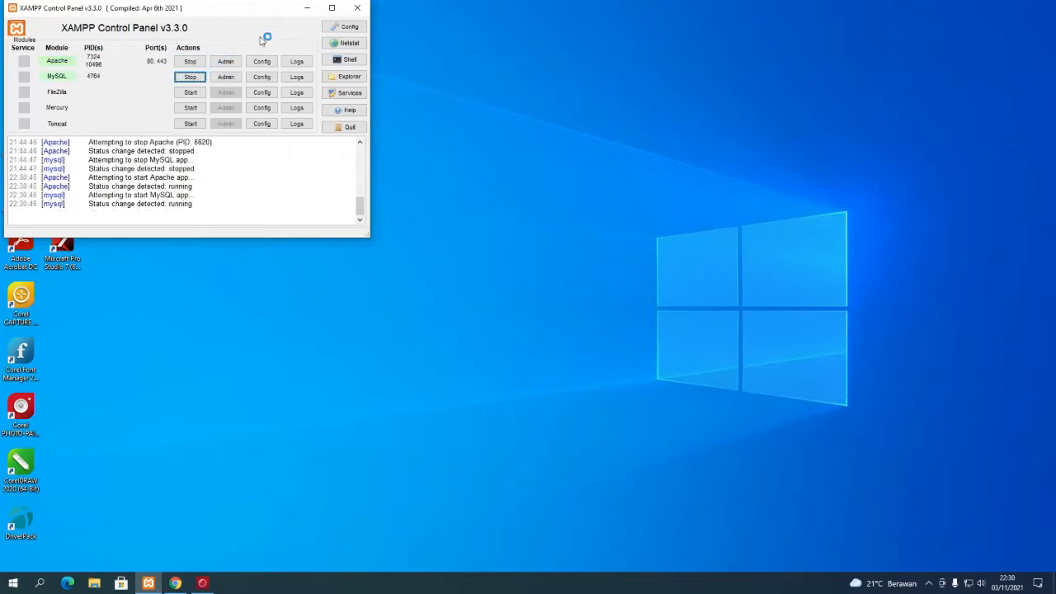
{"action": "left_click", "coordinate": [307, 9]}
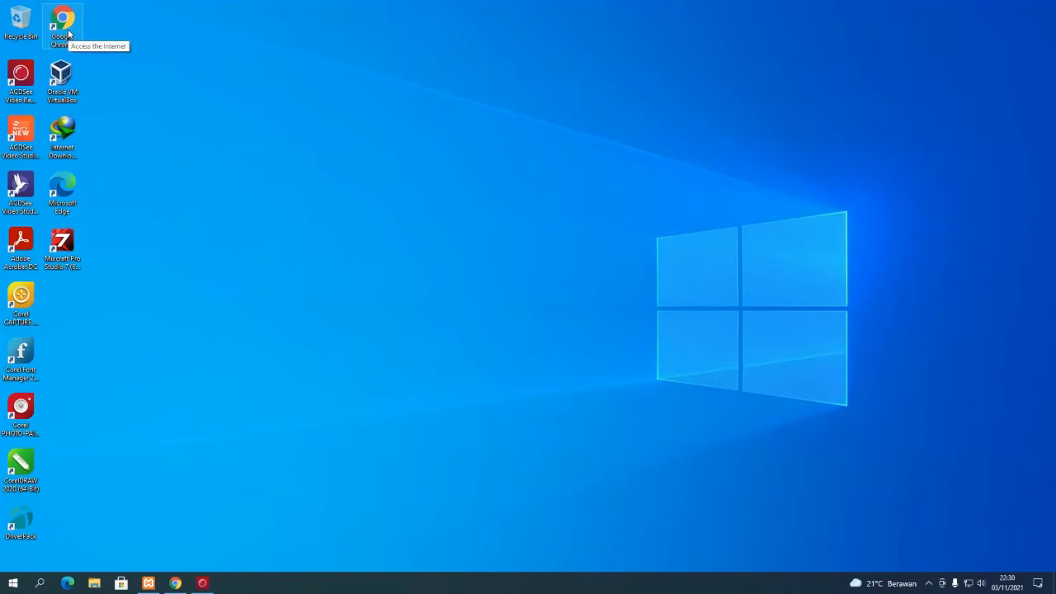
Step: Launch a new maximized Google Chrome window and go to localhost/phpmyadmin
{"action": "double_click", "coordinate": [70, 33]}
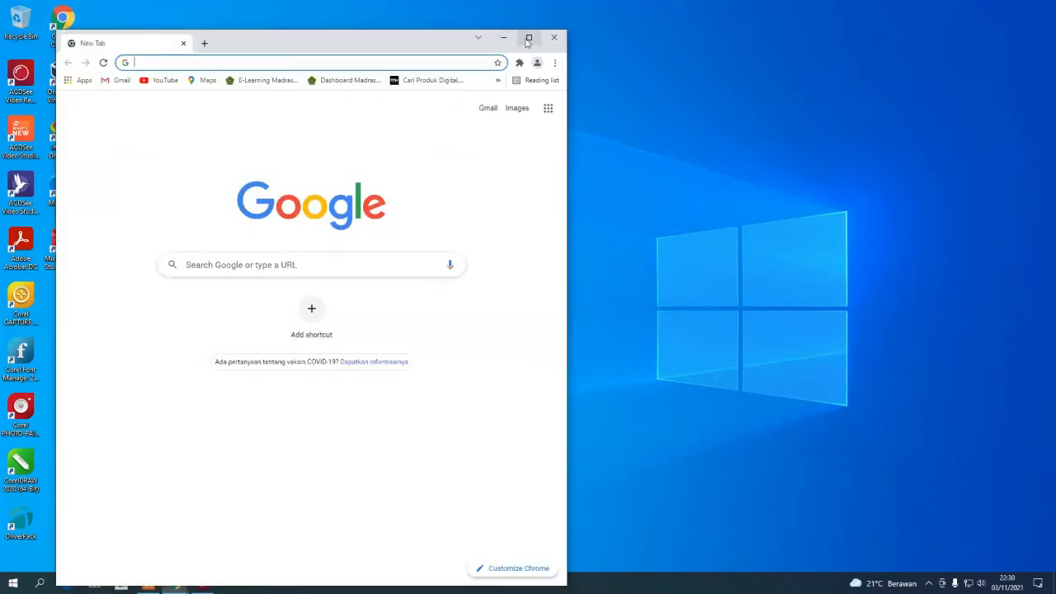
{"action": "left_click", "coordinate": [528, 38]}
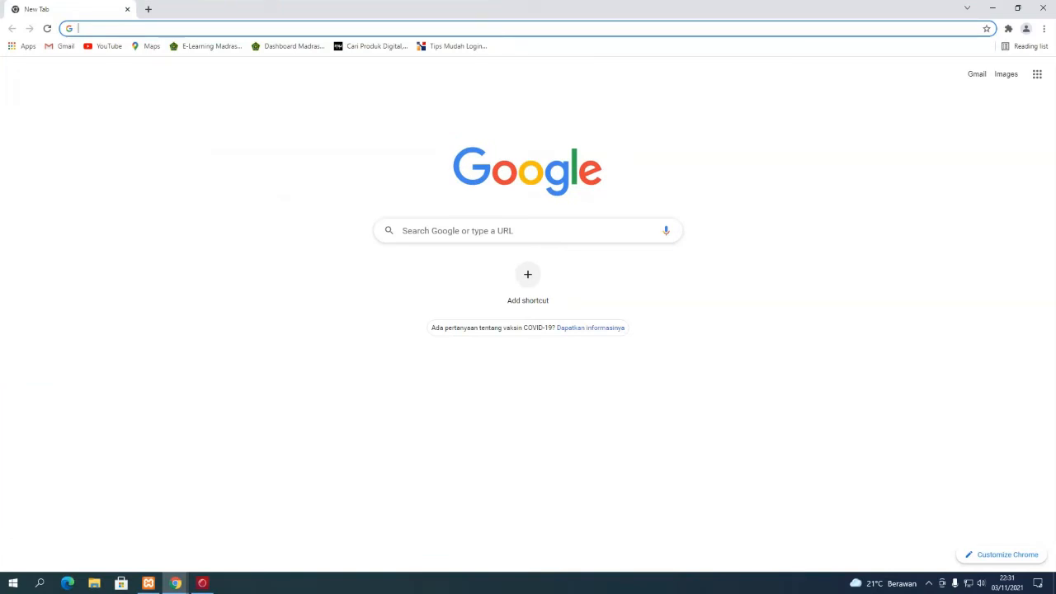
{"action": "type", "text": "local"}
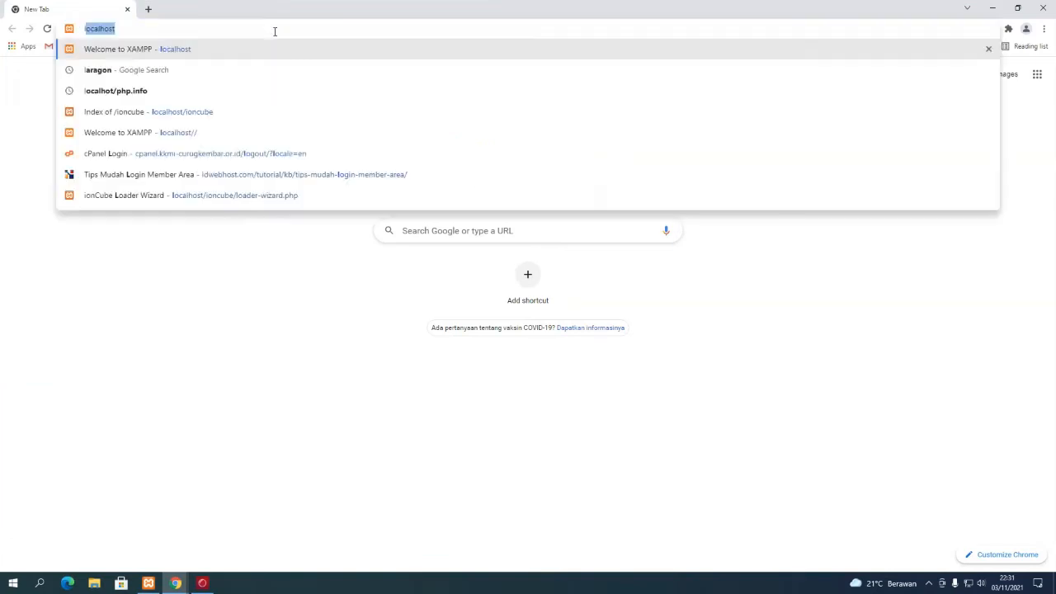
{"action": "type", "text": "host"}
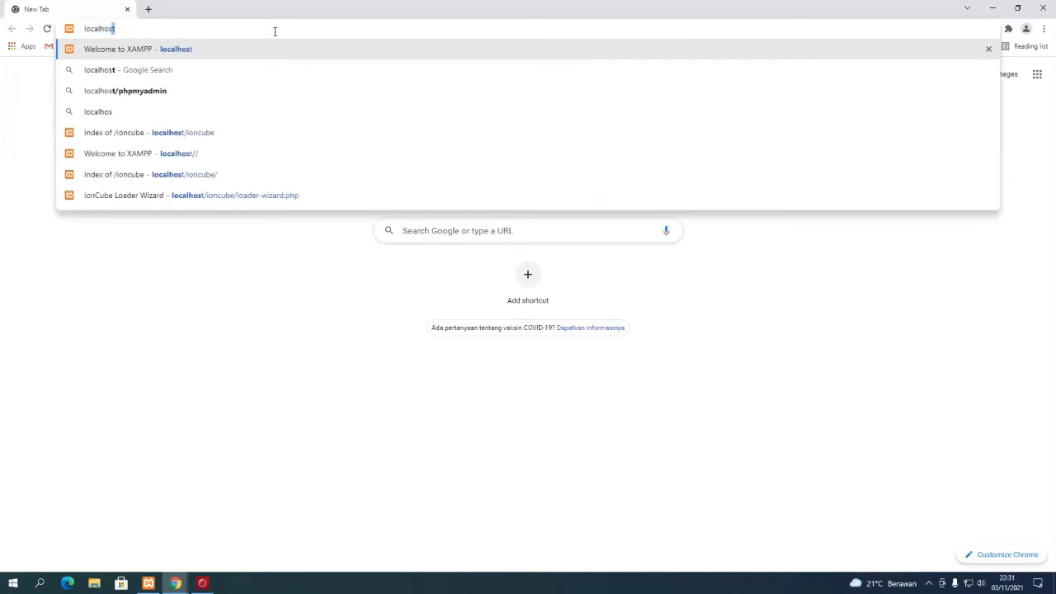
{"action": "type", "text": "/"}
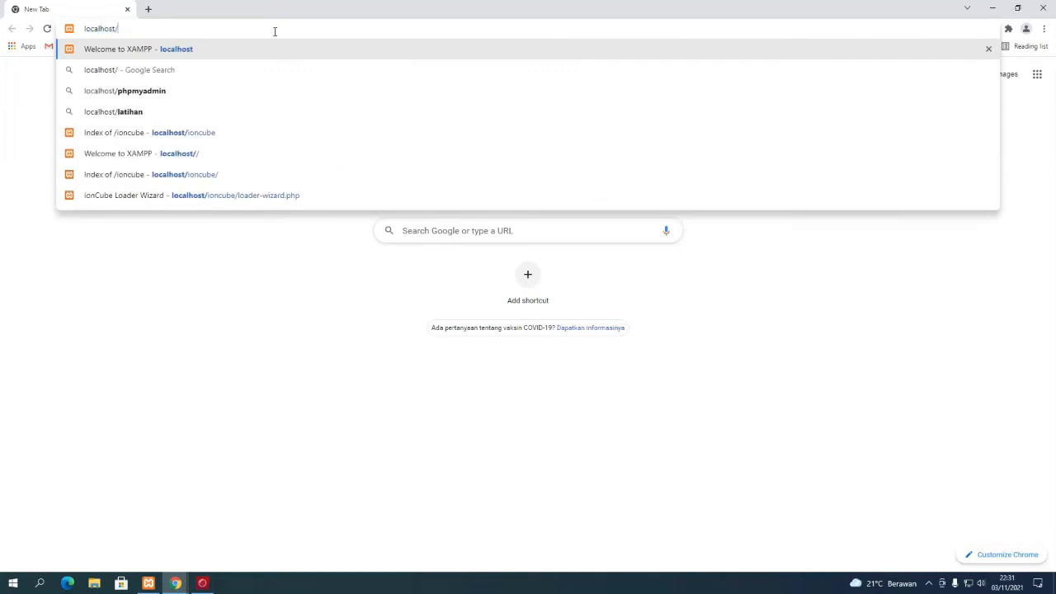
{"action": "type", "text": "phpmyadmin"}
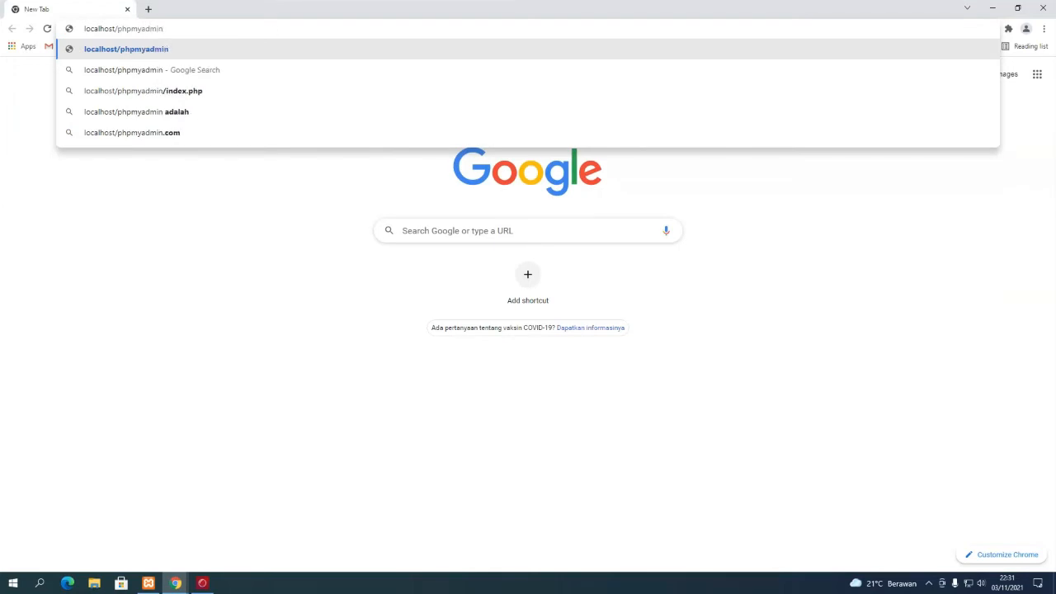
{"action": "key", "text": "Return"}
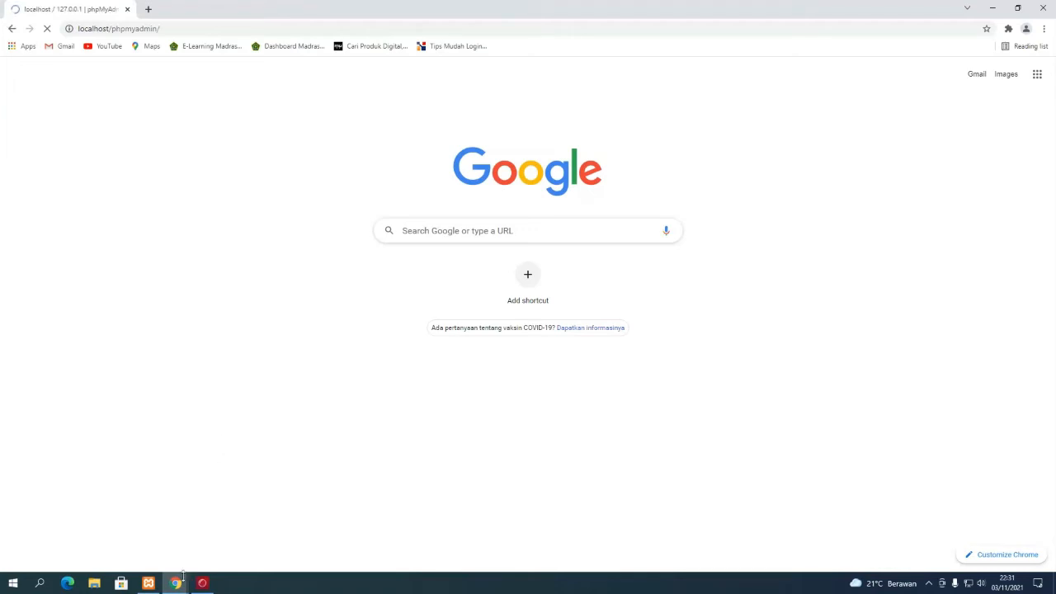
Step: Close the RDM download browser window and bring the phpMyAdmin window to the front
{"action": "mouse_move", "coordinate": [177, 577]}
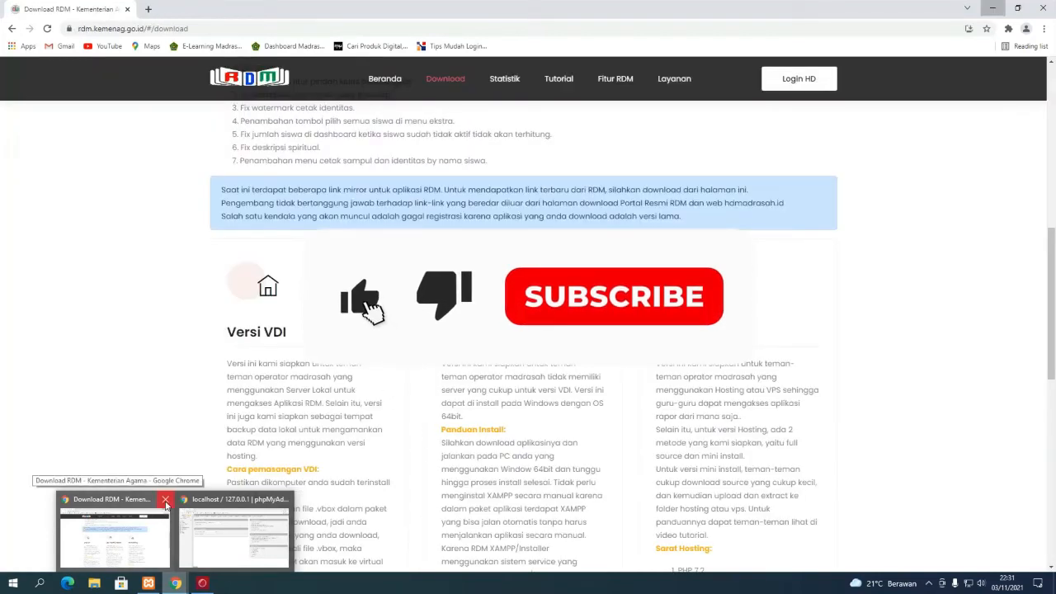
{"action": "left_click", "coordinate": [165, 501]}
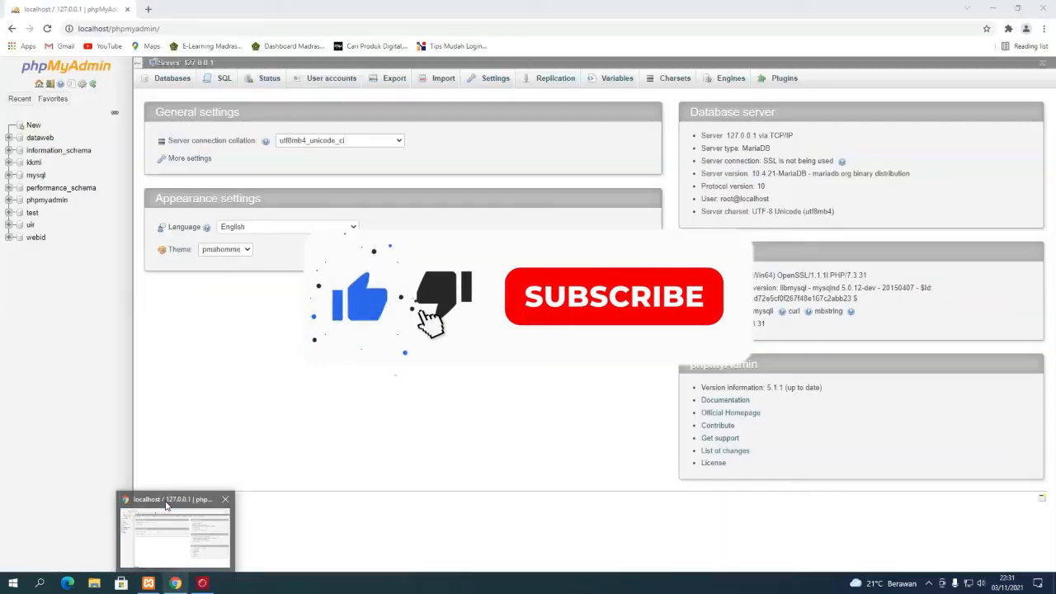
{"action": "left_click", "coordinate": [174, 546]}
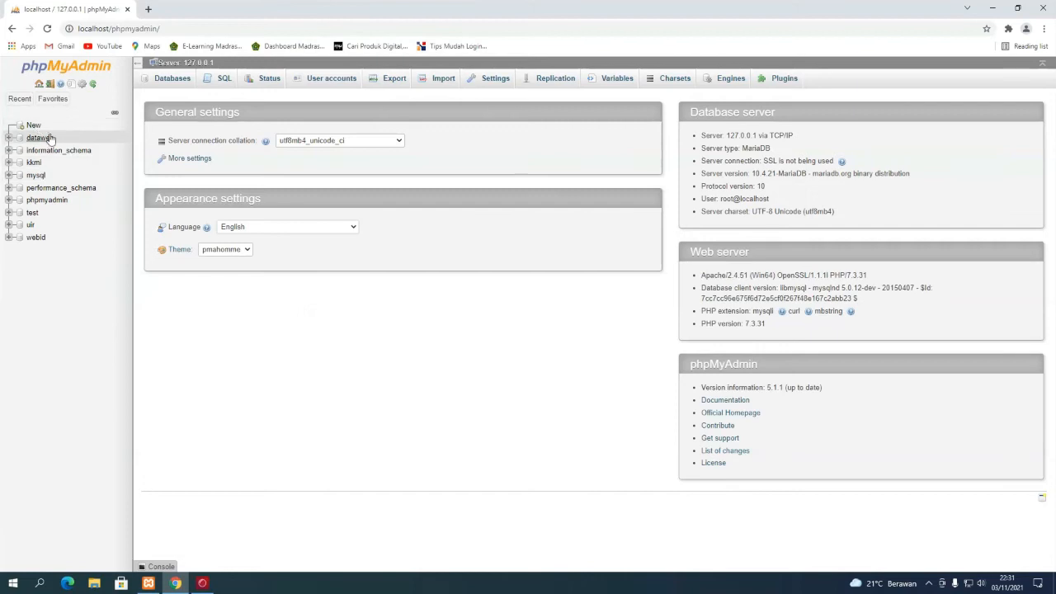
Step: Create a new database named rdm in phpMyAdmin with the utf8mb4_general_ci collation
{"action": "left_click", "coordinate": [172, 78]}
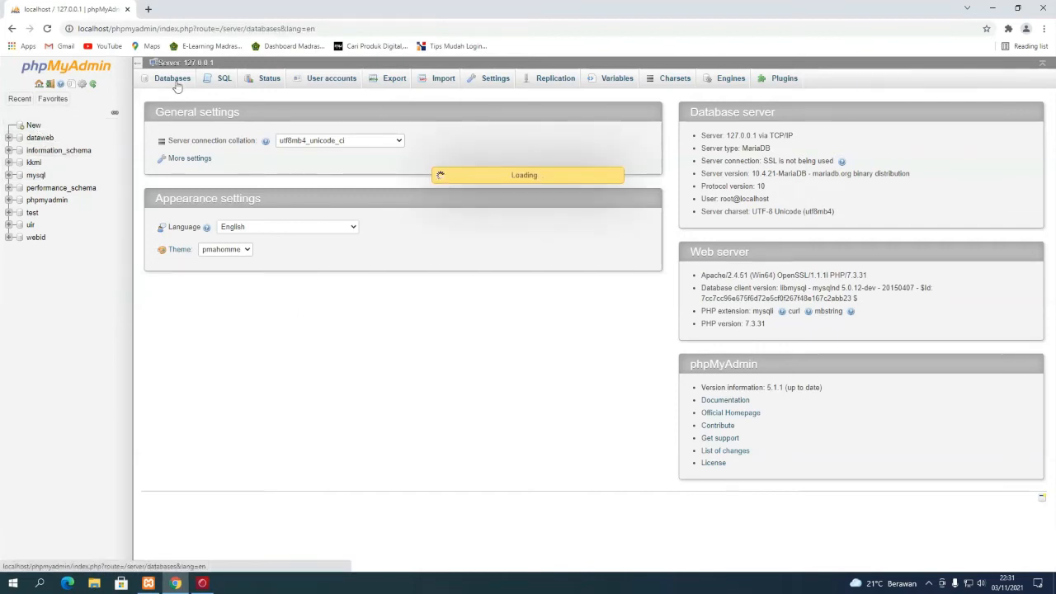
{"action": "left_click", "coordinate": [206, 151]}
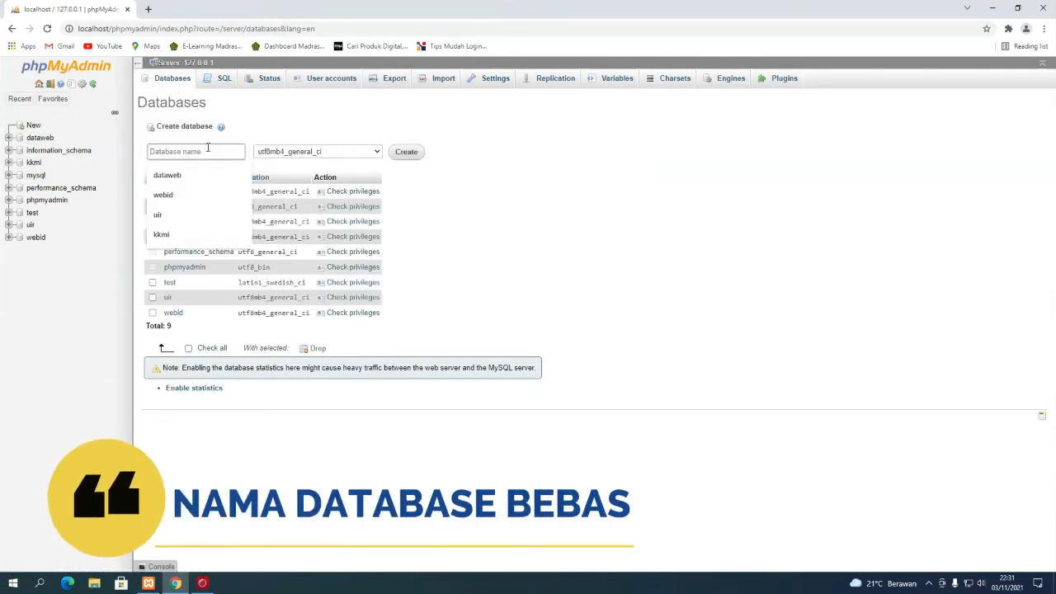
{"action": "type", "text": "rdm"}
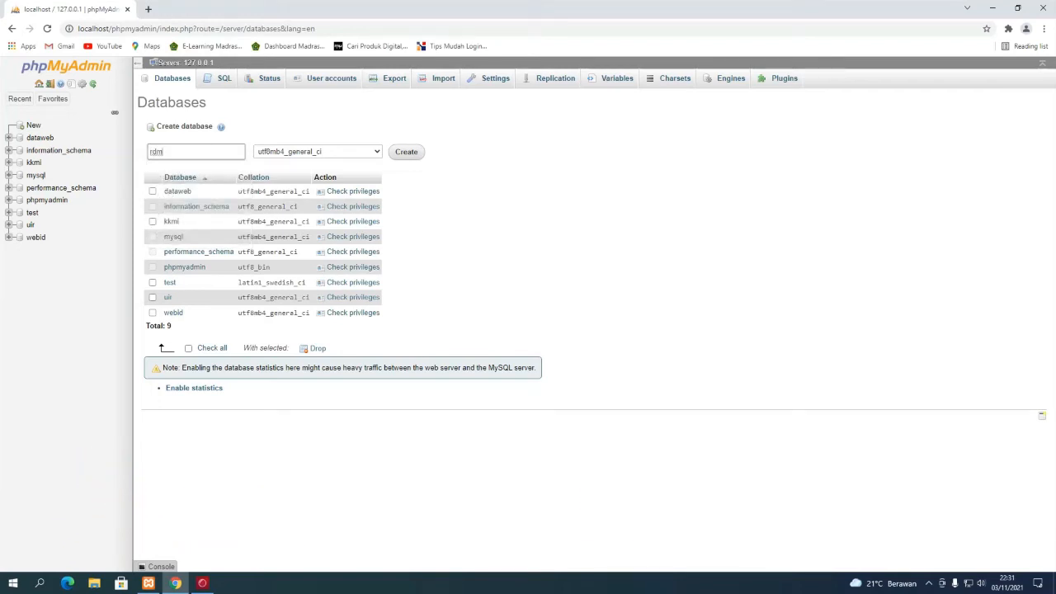
{"action": "left_click", "coordinate": [404, 152]}
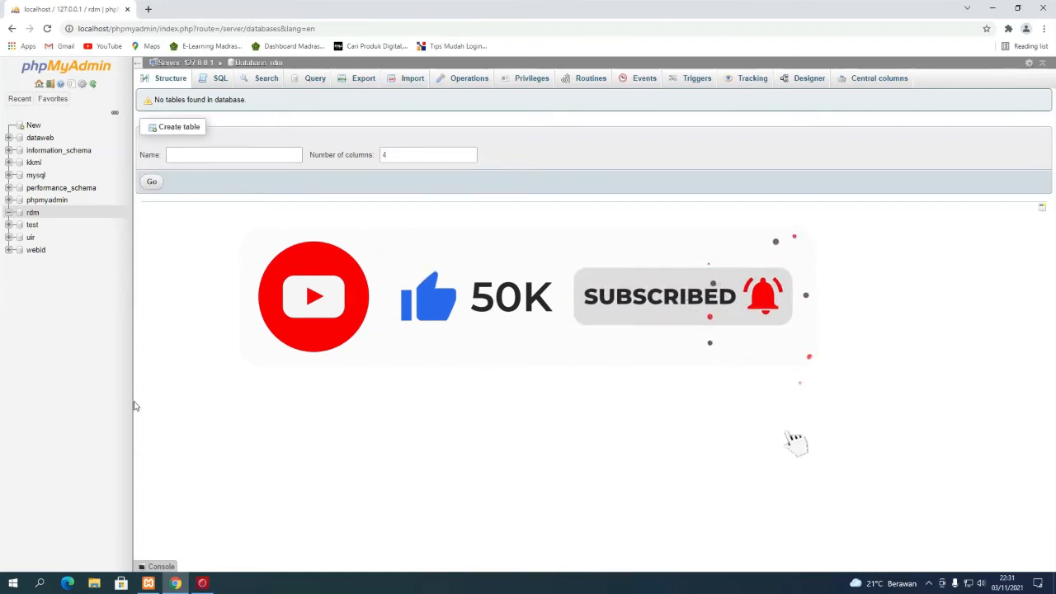
Step: Switch to File Explorer, go to the RDM folder inside 2021 2022 on drive F, and delete the offline HTML file
{"action": "left_click", "coordinate": [95, 584]}
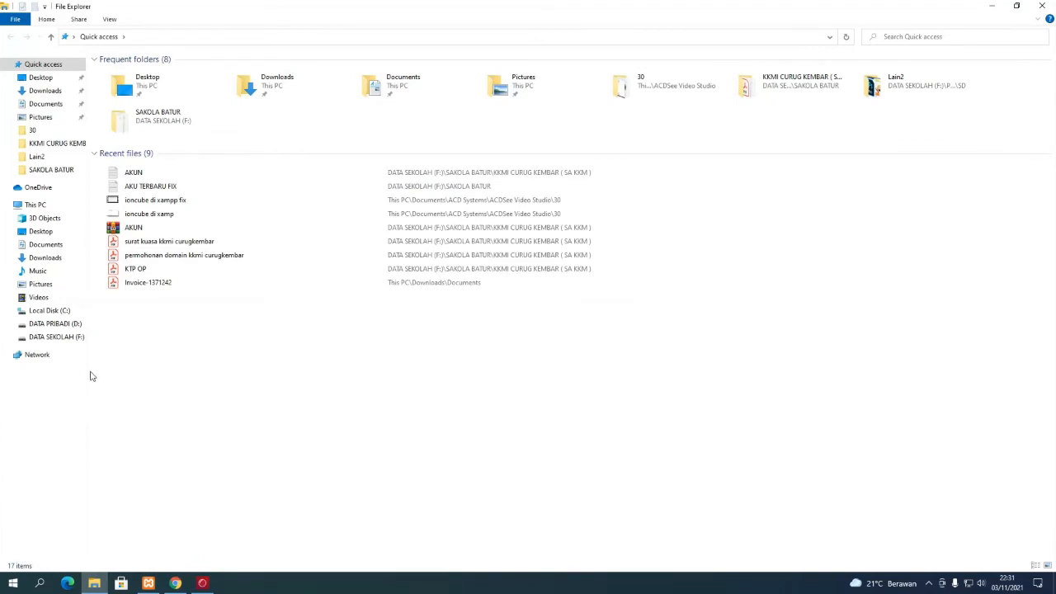
{"action": "left_click", "coordinate": [70, 340]}
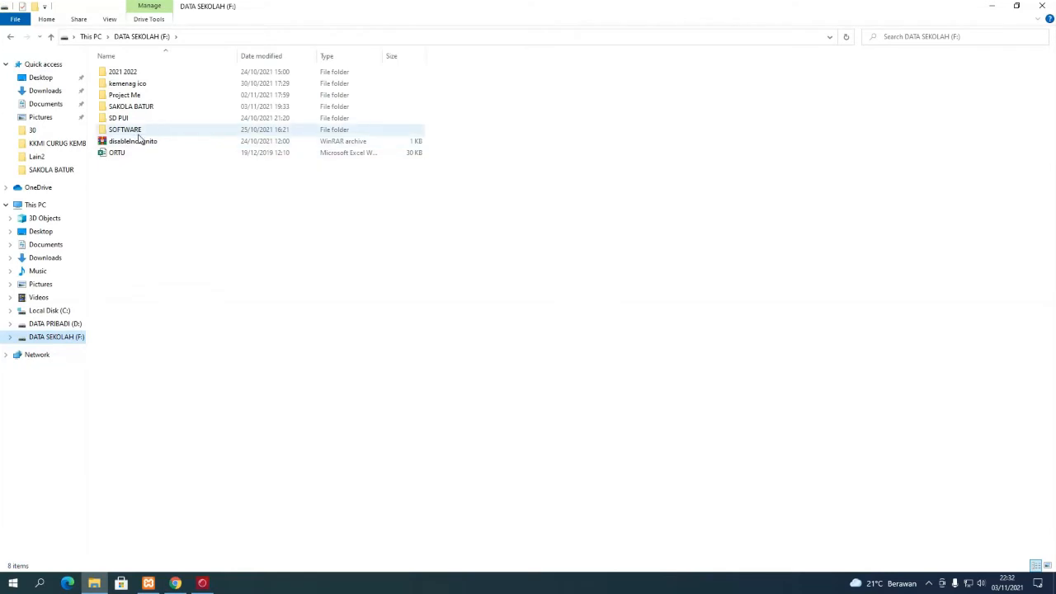
{"action": "double_click", "coordinate": [130, 72]}
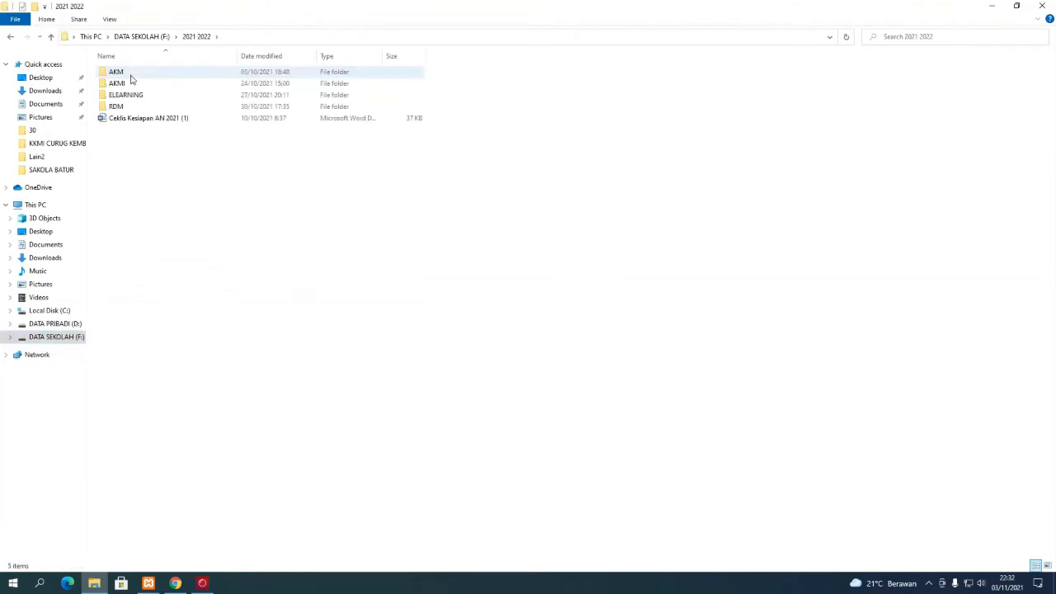
{"action": "double_click", "coordinate": [118, 107]}
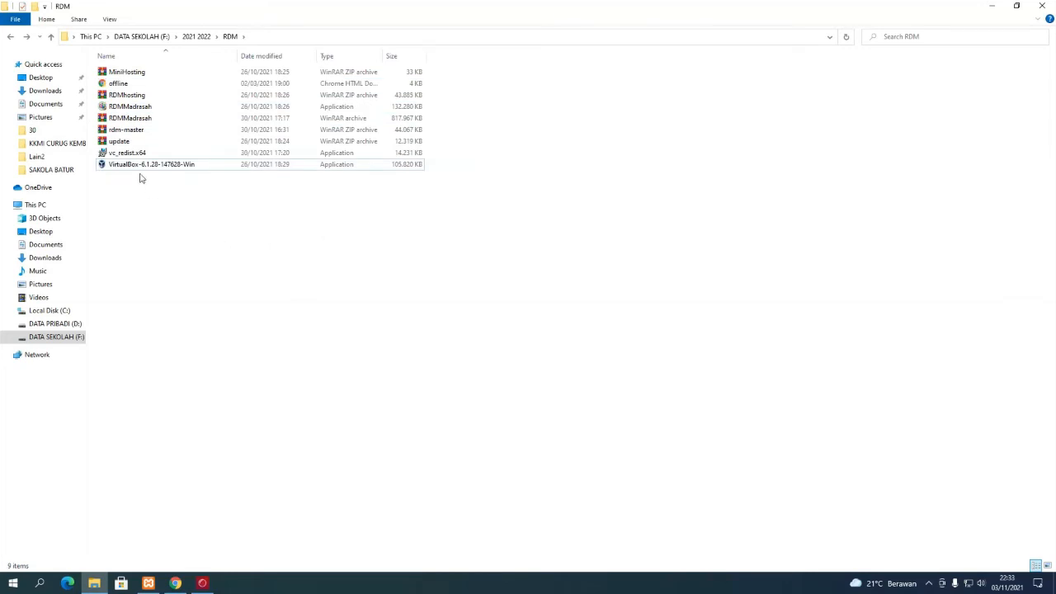
{"action": "left_click", "coordinate": [139, 84]}
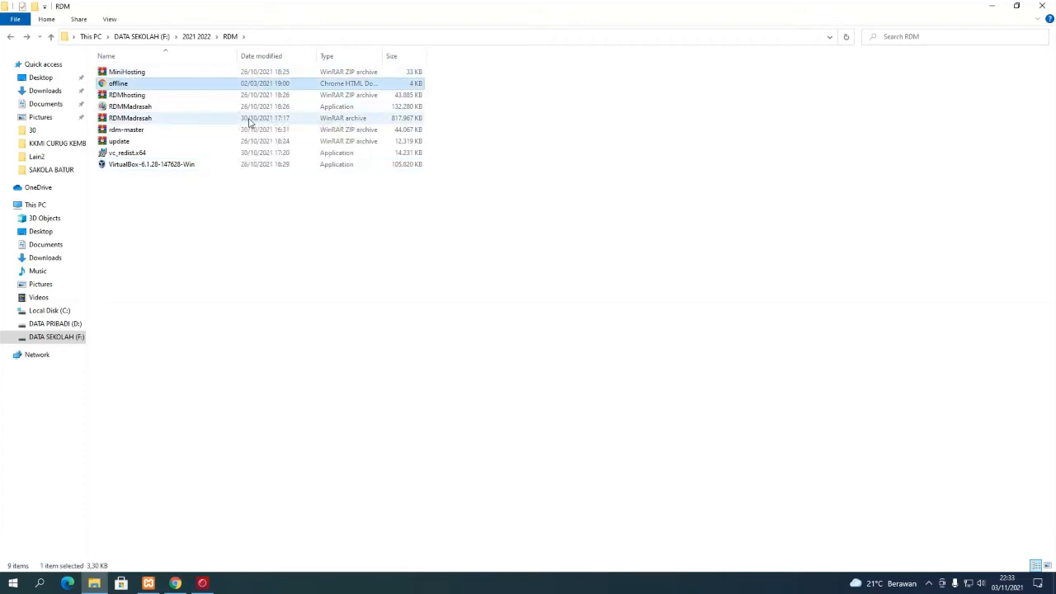
{"action": "key", "text": "Delete"}
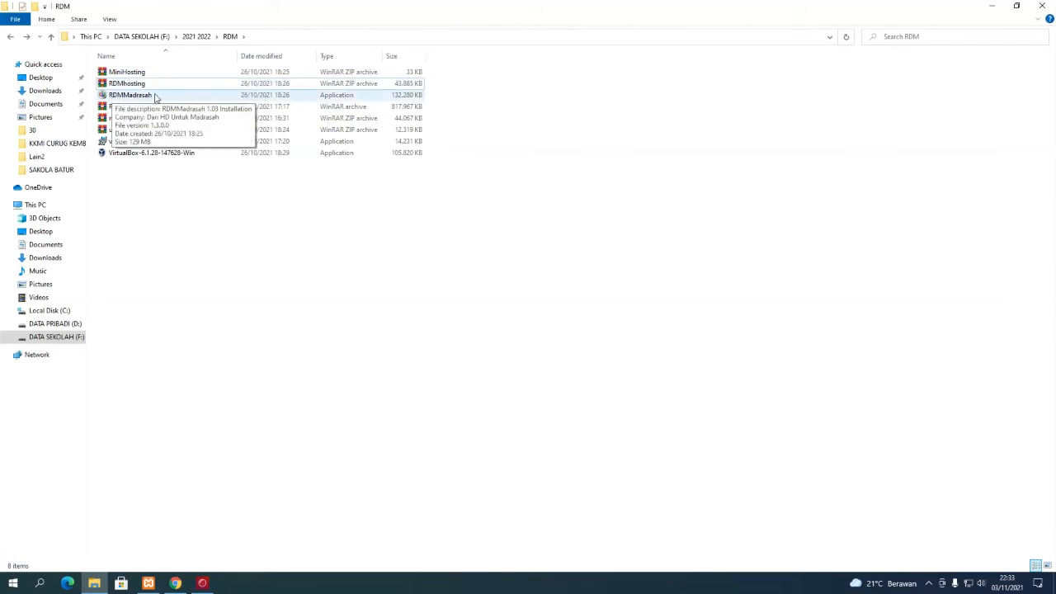
{"action": "left_click", "coordinate": [154, 96]}
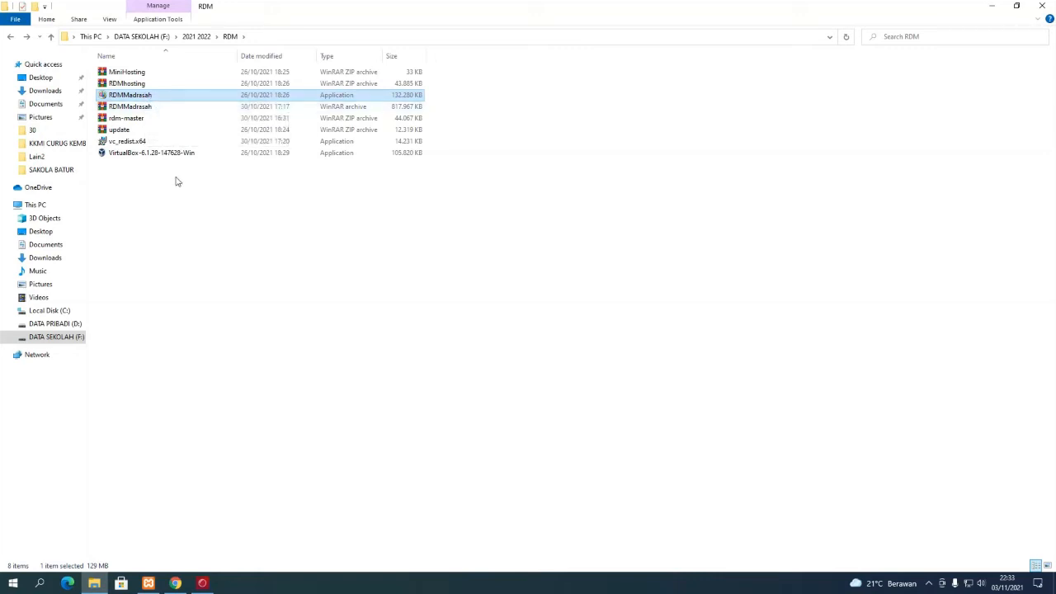
{"action": "left_click", "coordinate": [141, 110]}
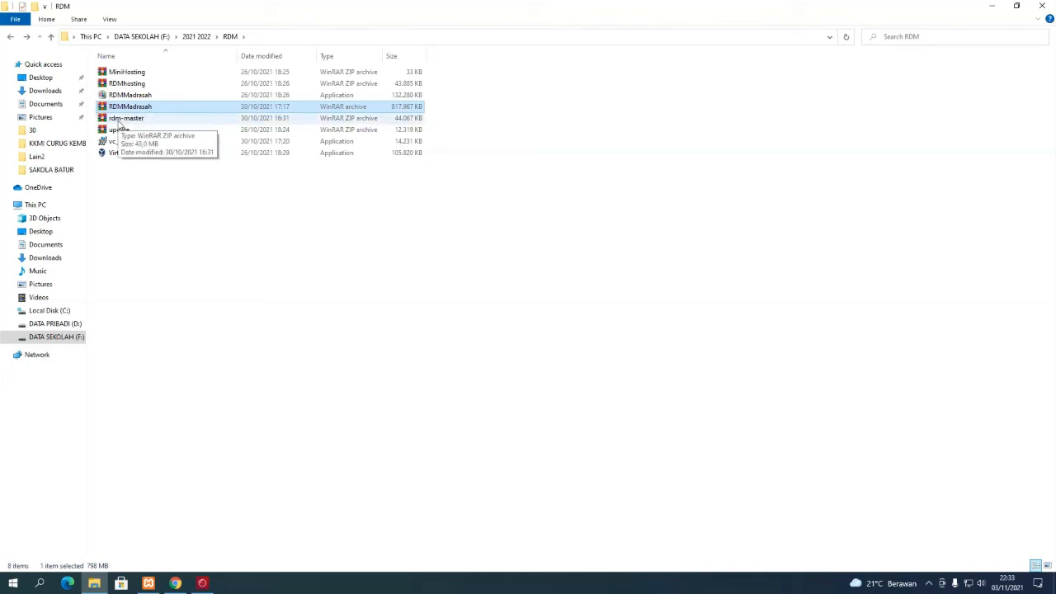
{"action": "left_click", "coordinate": [124, 118]}
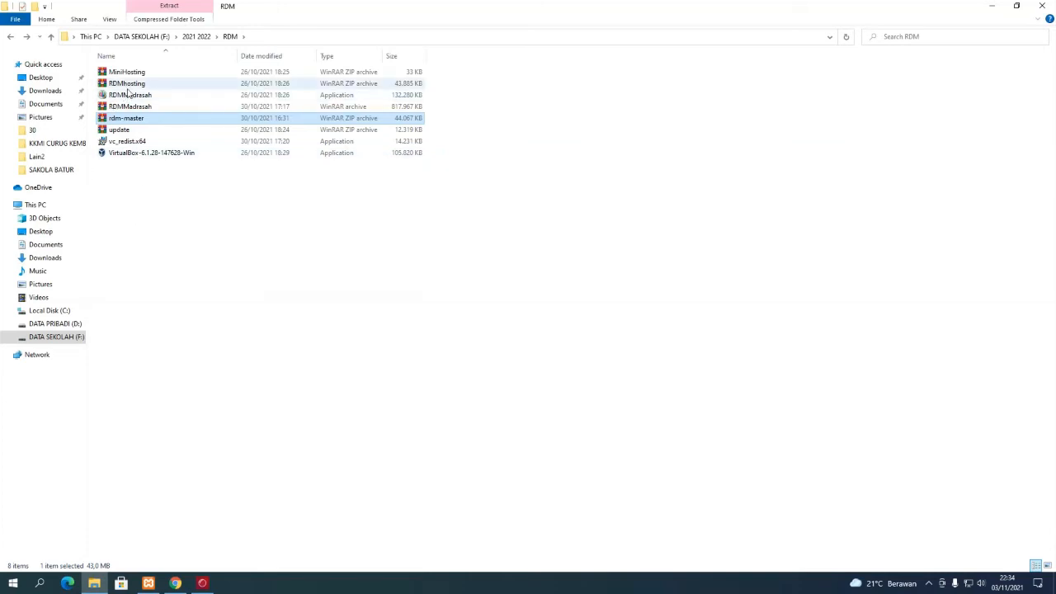
Step: Extract the RDMhosting ZIP archive into its own RDMhosting folder with WinRAR
{"action": "left_click", "coordinate": [130, 85]}
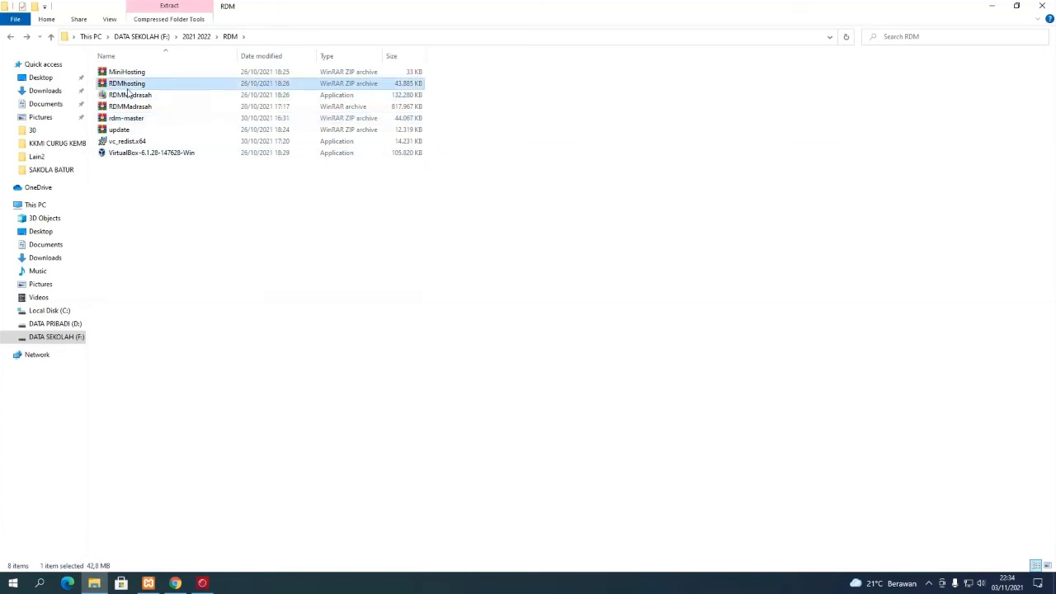
{"action": "right_click", "coordinate": [133, 87]}
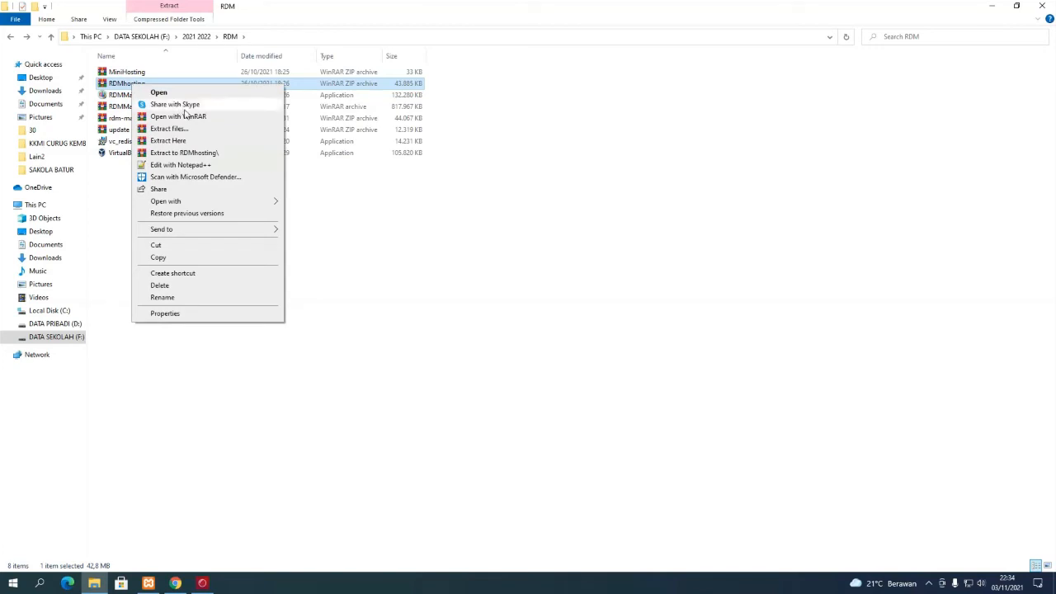
{"action": "left_click", "coordinate": [209, 155]}
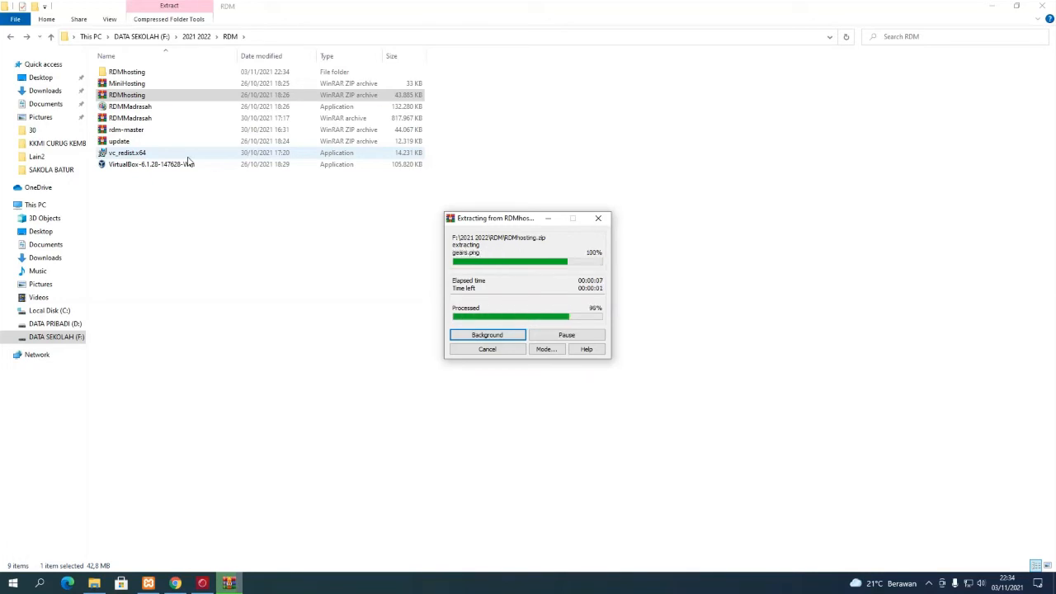
Step: Rename the extracted RDMhosting folder as MTSKU, then check its contents and return to the RDM folder
{"action": "left_click", "coordinate": [129, 74]}
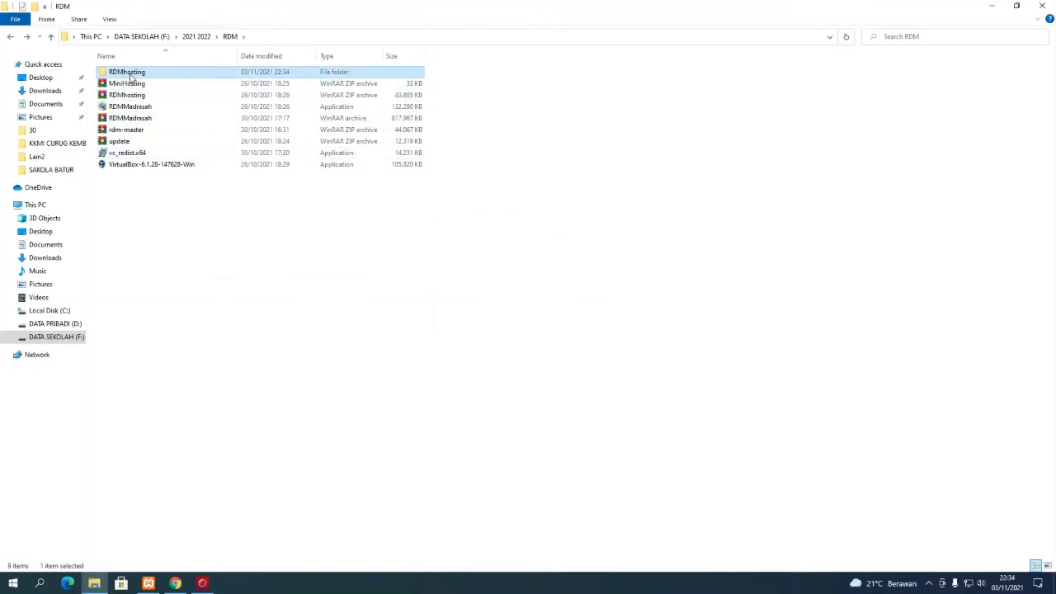
{"action": "left_click", "coordinate": [129, 75]}
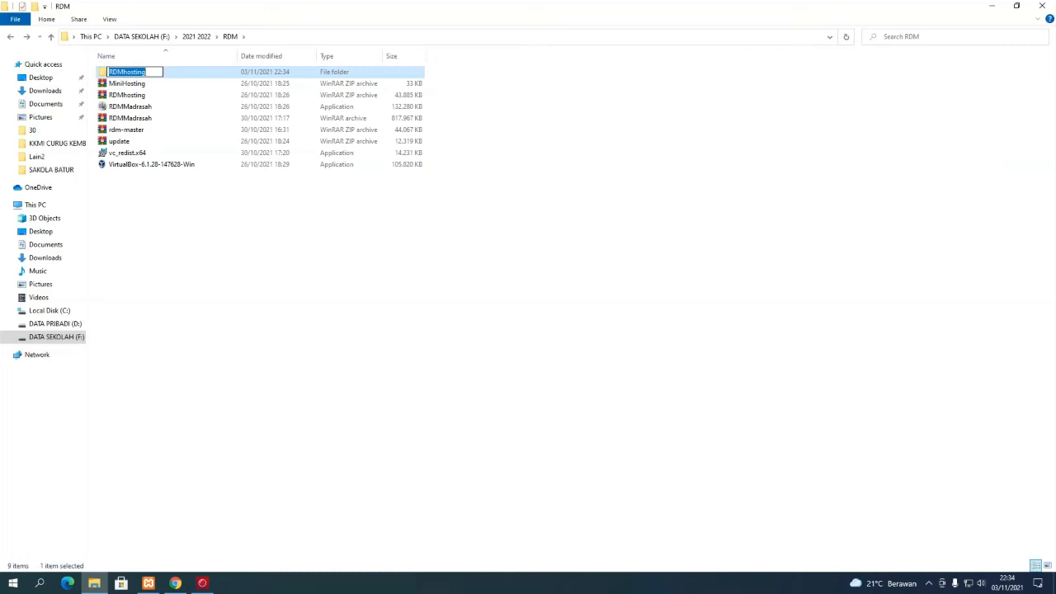
{"action": "type", "text": "MTSKU"}
{"action": "left_click", "coordinate": [137, 202]}
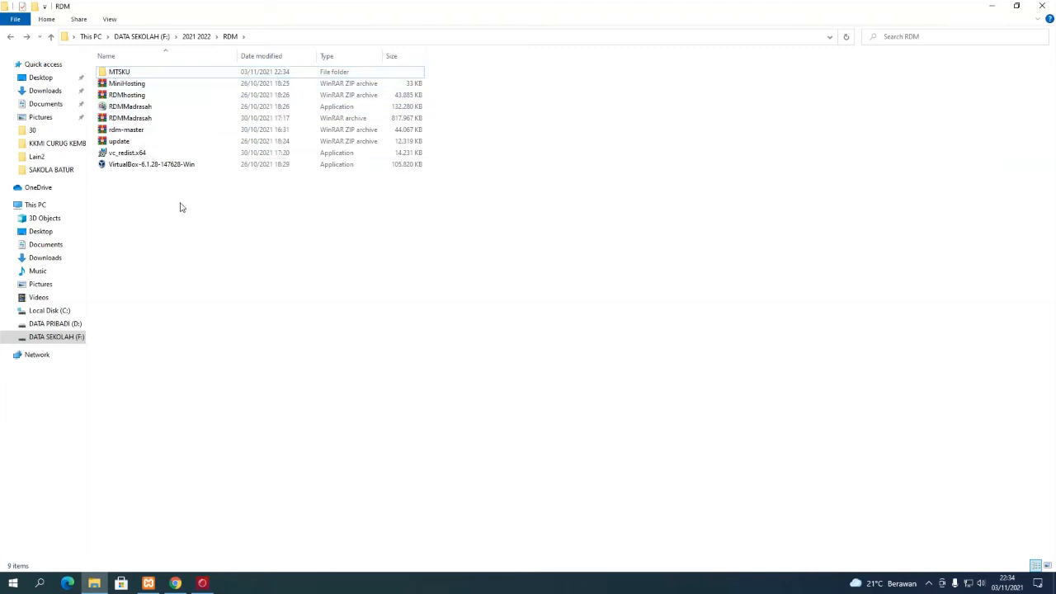
{"action": "double_click", "coordinate": [120, 73]}
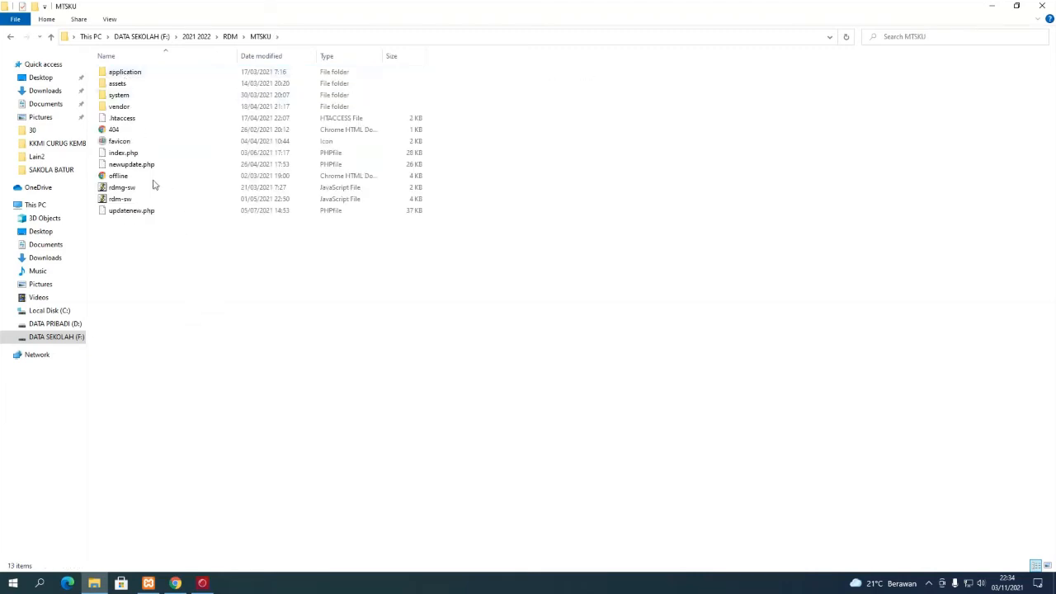
{"action": "left_click", "coordinate": [11, 36]}
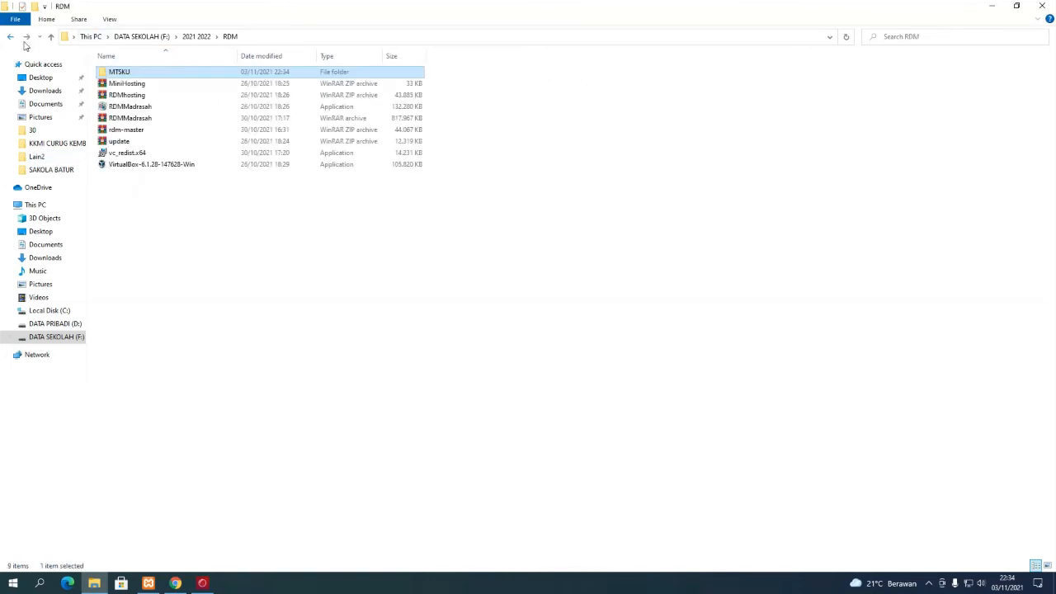
Step: Rename the MTSKU folder in the RDM folder as mtsku in lowercase
{"action": "left_click", "coordinate": [121, 72]}
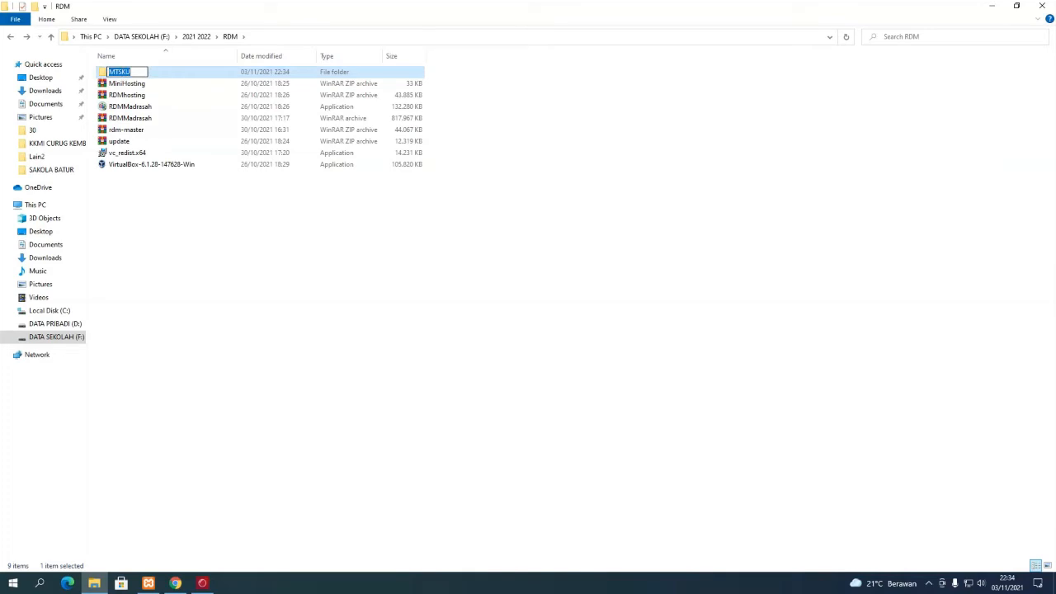
{"action": "type", "text": "mtsku"}
{"action": "left_click", "coordinate": [137, 184]}
Step: Paste the mtsku folder from RDM into htdocs inside xampp on Local Disk (C:), and close File Explorer
{"action": "left_click", "coordinate": [118, 72]}
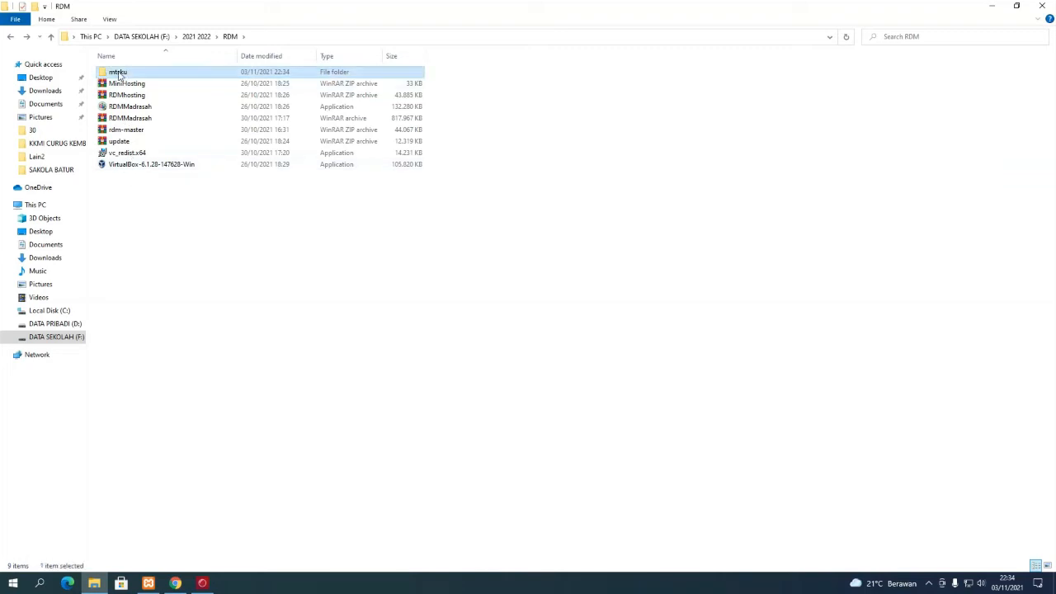
{"action": "right_click", "coordinate": [119, 75]}
{"action": "left_click", "coordinate": [146, 286]}
{"action": "left_click", "coordinate": [60, 310]}
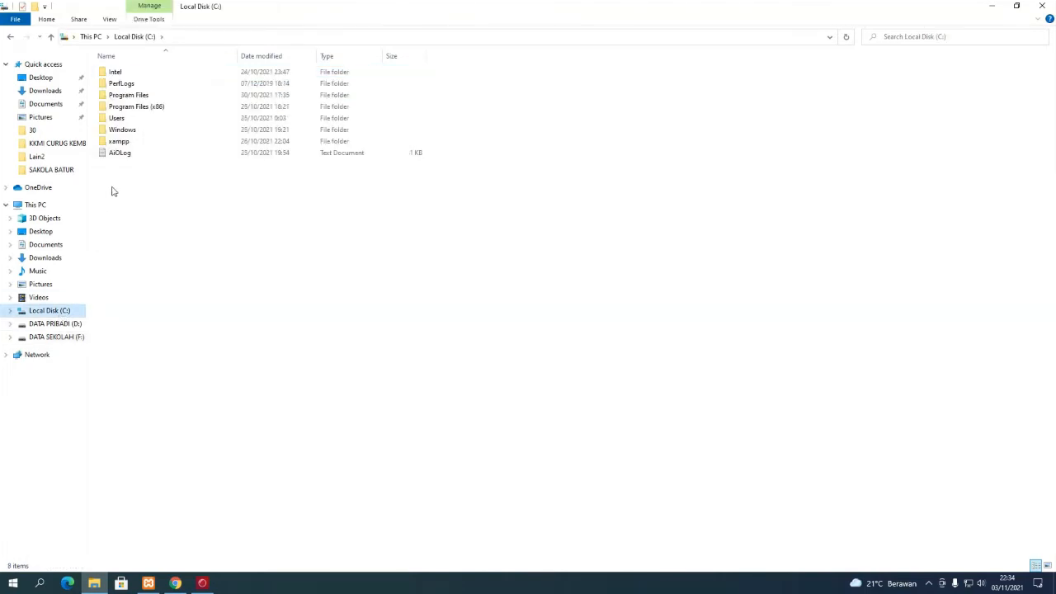
{"action": "double_click", "coordinate": [119, 141]}
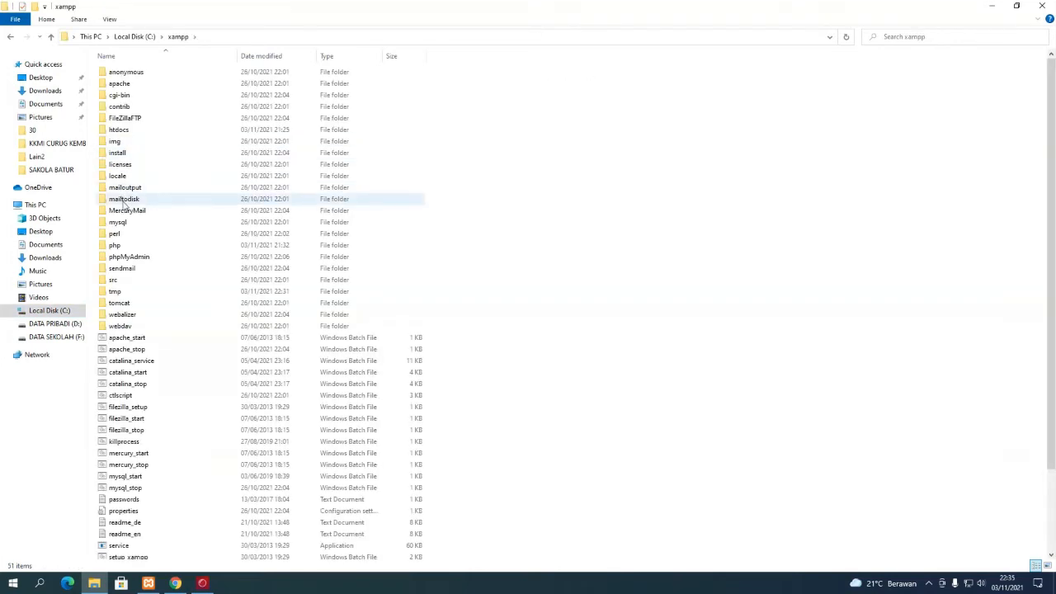
{"action": "double_click", "coordinate": [118, 130]}
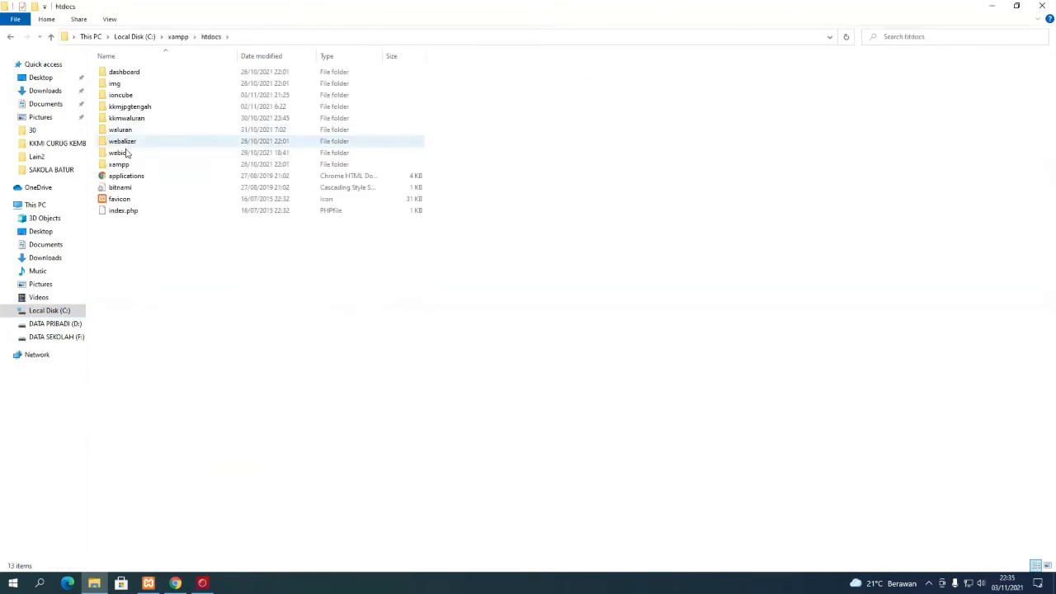
{"action": "right_click", "coordinate": [150, 258]}
{"action": "left_click", "coordinate": [175, 329]}
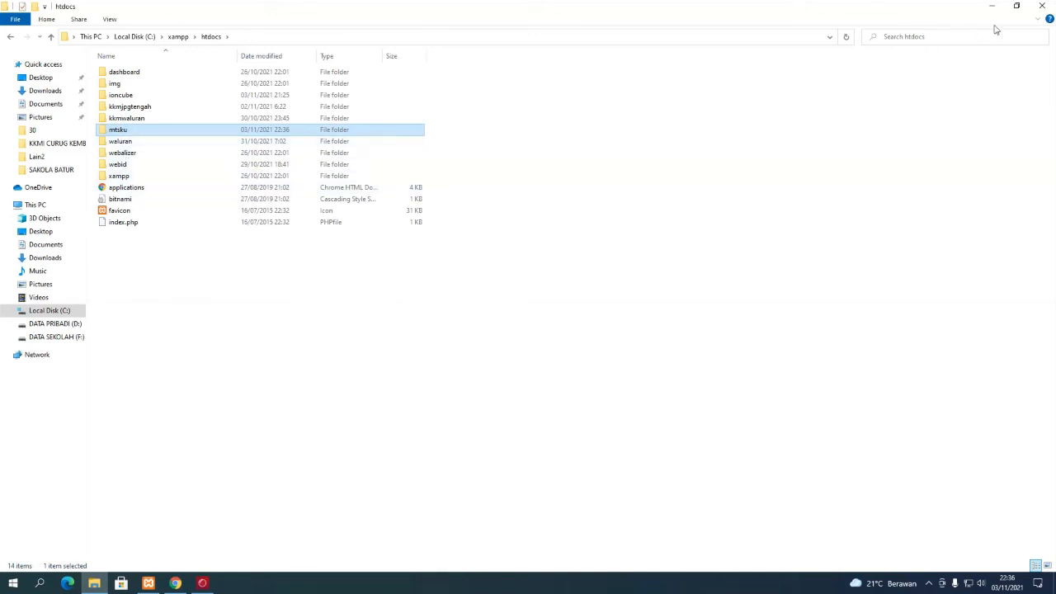
{"action": "left_click", "coordinate": [1041, 6]}
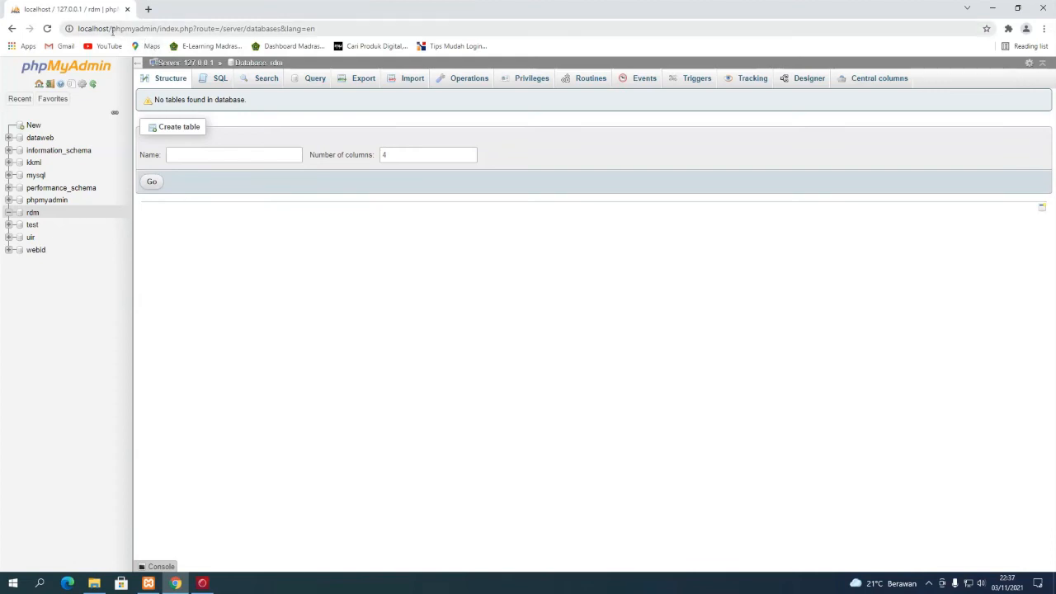
Step: Switch to Chrome, load localhost/mtsku in the phpMyAdmin tab and dismiss the translation popup
{"action": "left_click_drag", "start_coordinate": [112, 29], "coordinate": [314, 29]}
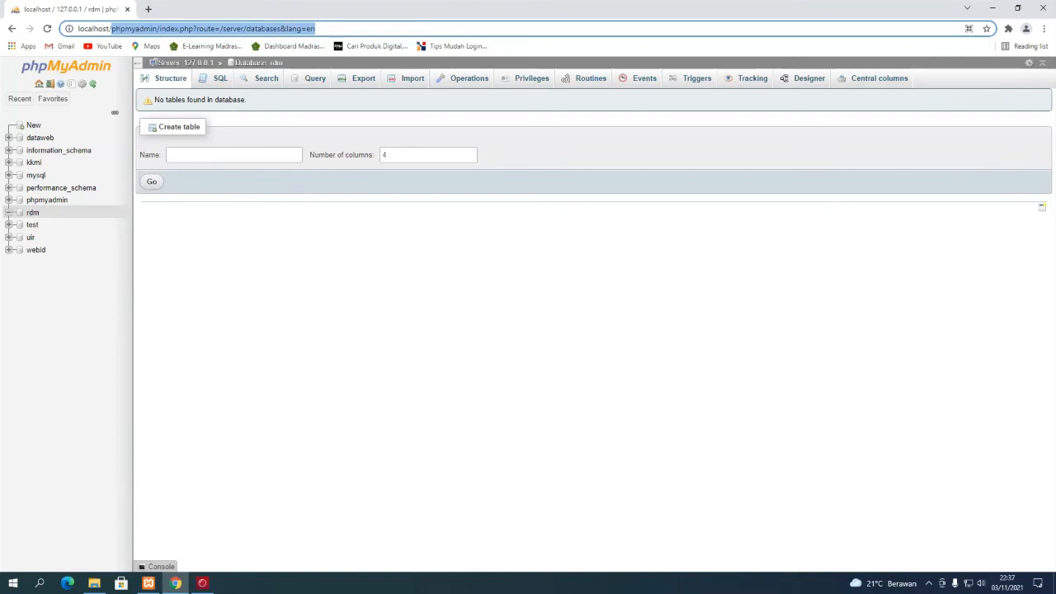
{"action": "type", "text": "mtsku"}
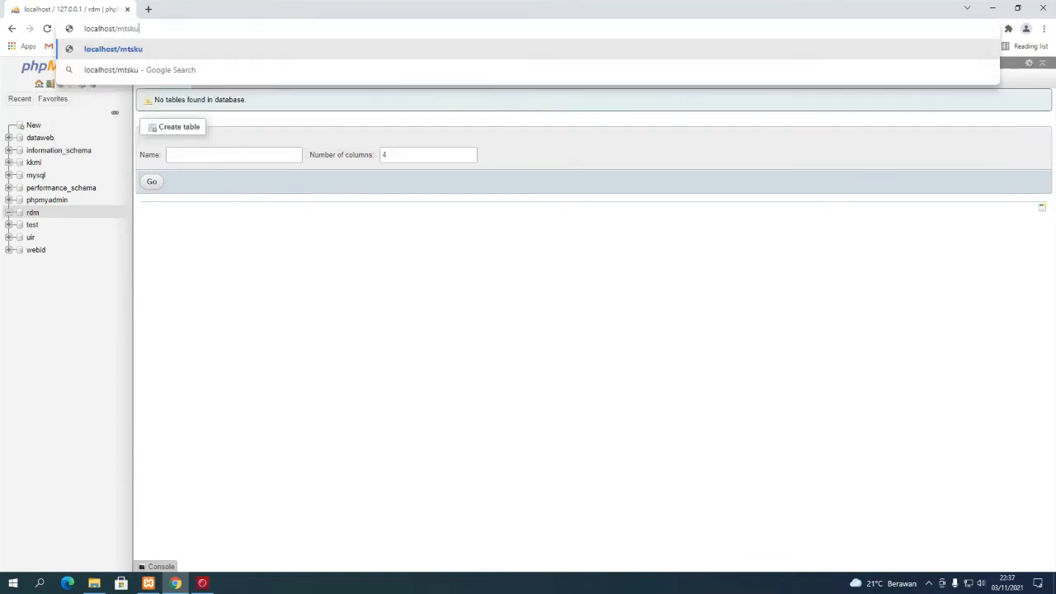
{"action": "key", "text": "Return"}
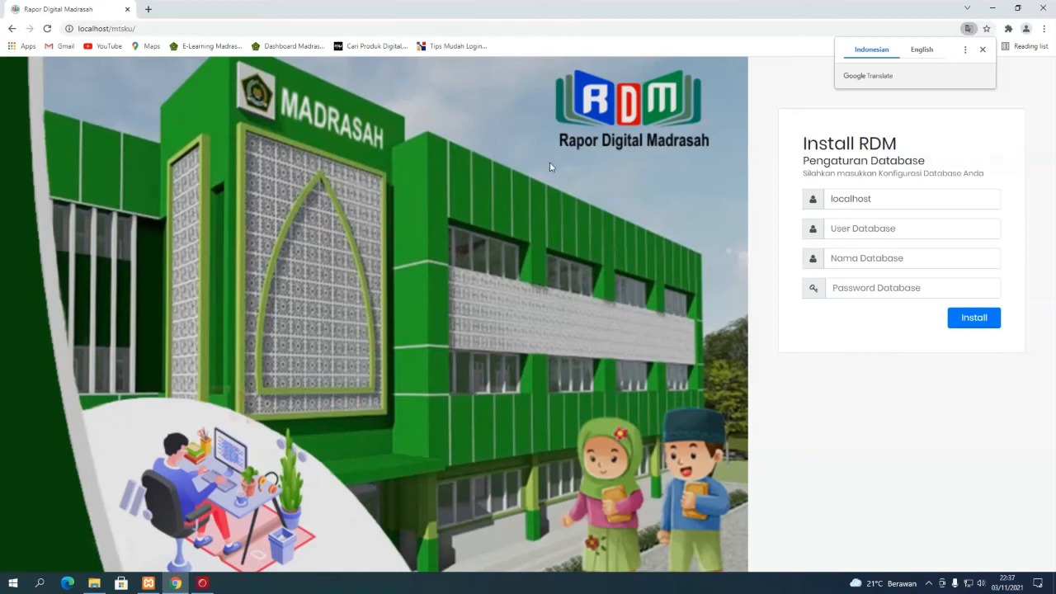
{"action": "left_click", "coordinate": [985, 51]}
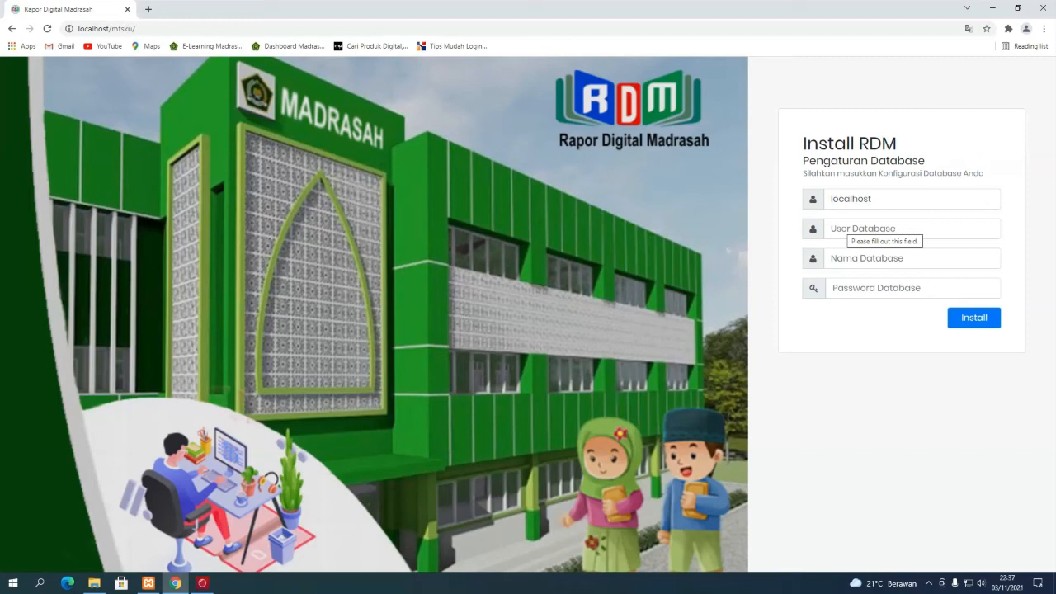
Step: Set the database user to root in the Install RDM form and go to the database name field
{"action": "left_click", "coordinate": [842, 228]}
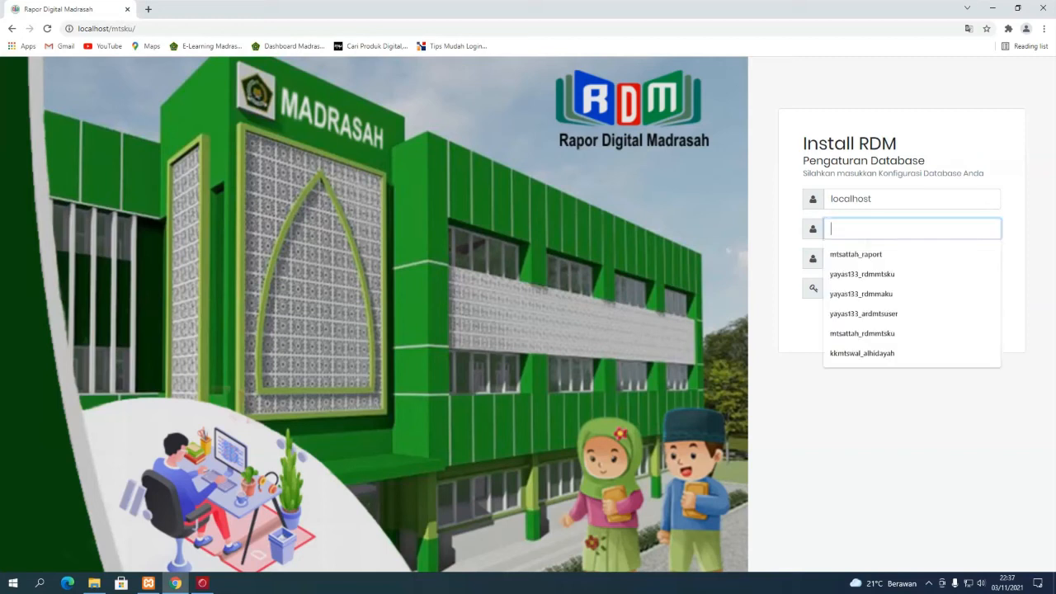
{"action": "left_click", "coordinate": [797, 198]}
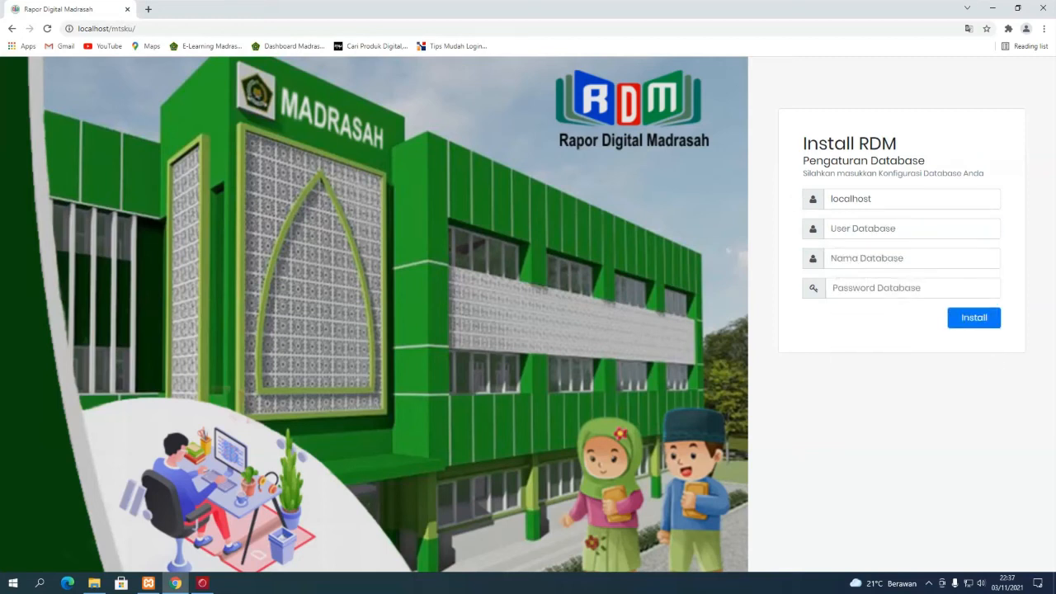
{"action": "left_click", "coordinate": [842, 228]}
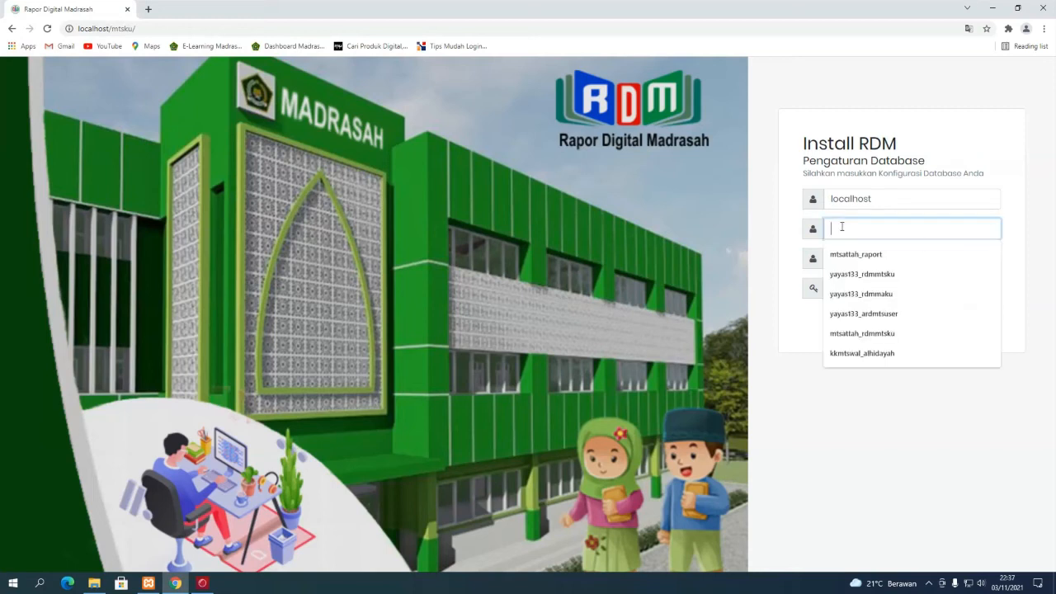
{"action": "type", "text": "root"}
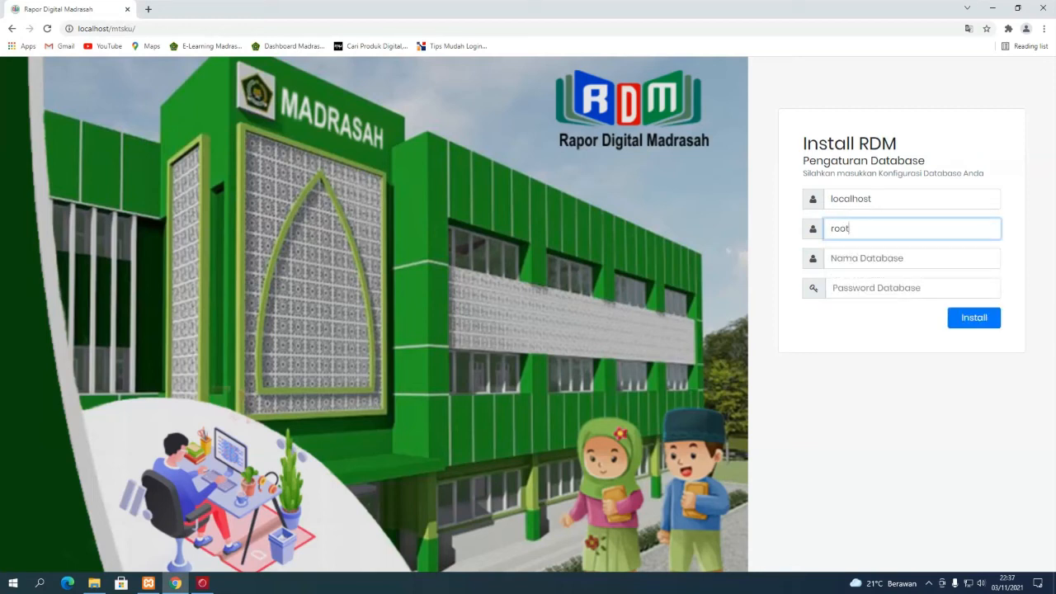
{"action": "left_click", "coordinate": [842, 258]}
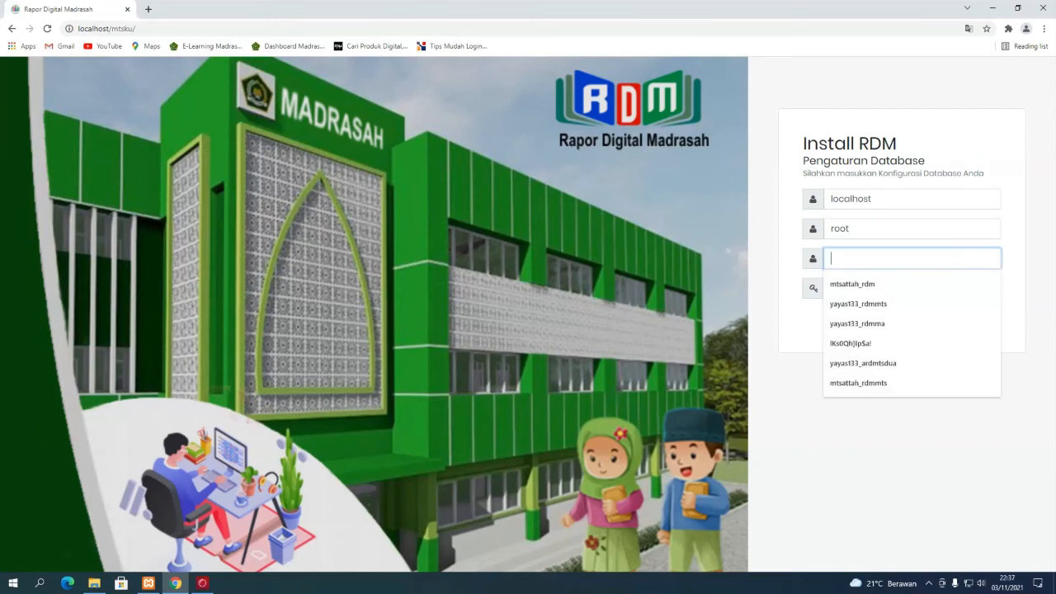
Step: Open localhost/phpmyadmin in a new browser tab to check the name of the created database
{"action": "left_click", "coordinate": [148, 9]}
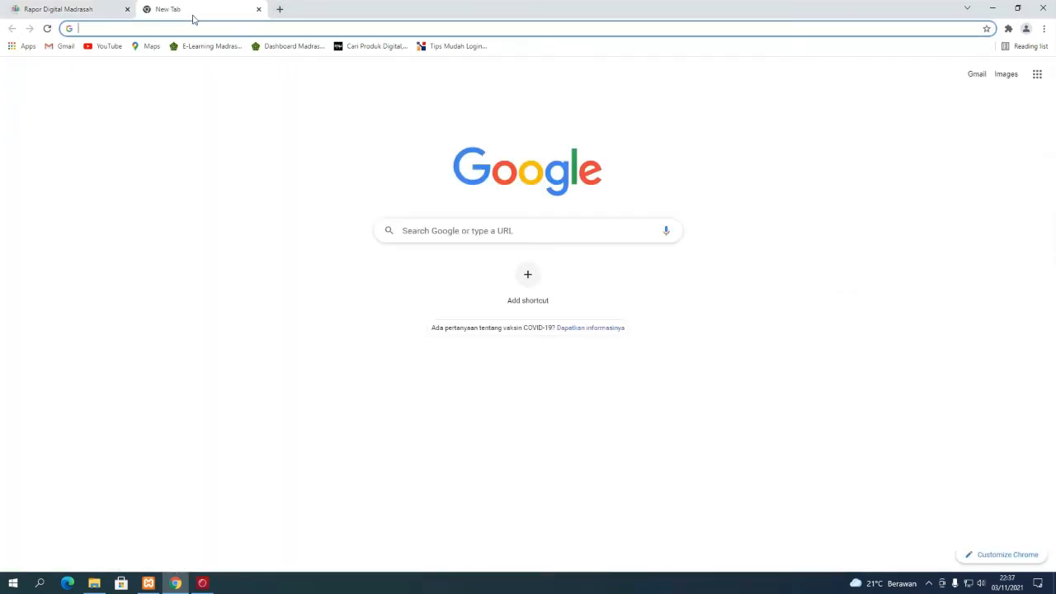
{"action": "type", "text": "local"}
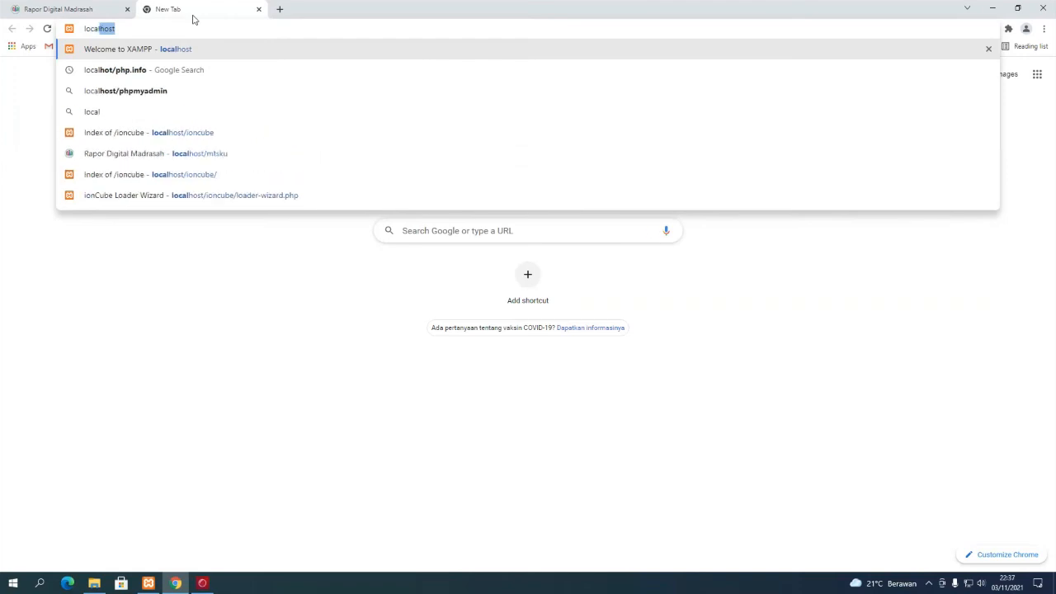
{"action": "type", "text": "host"}
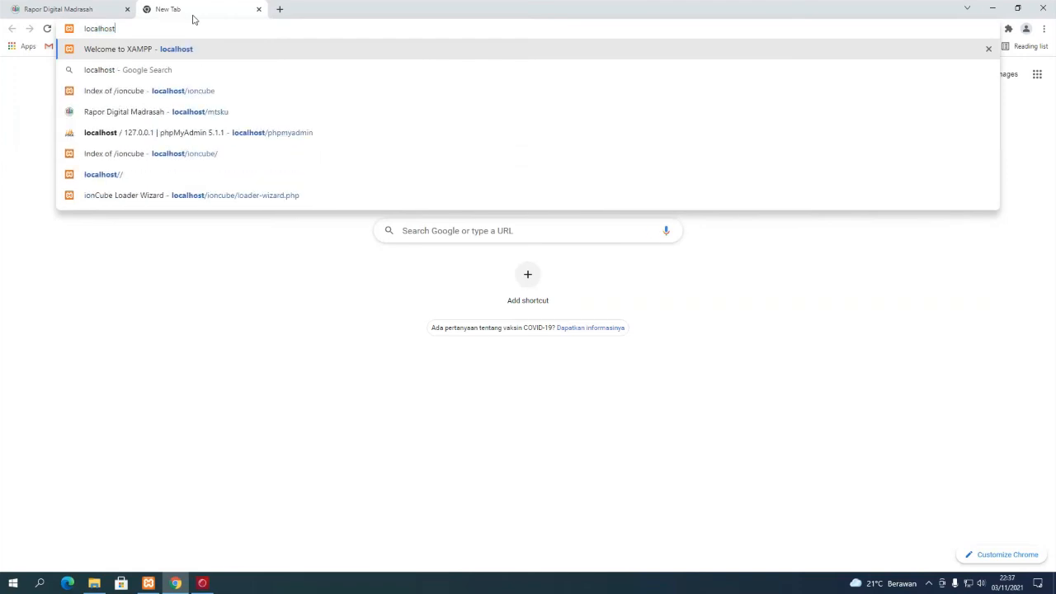
{"action": "type", "text": "/php"}
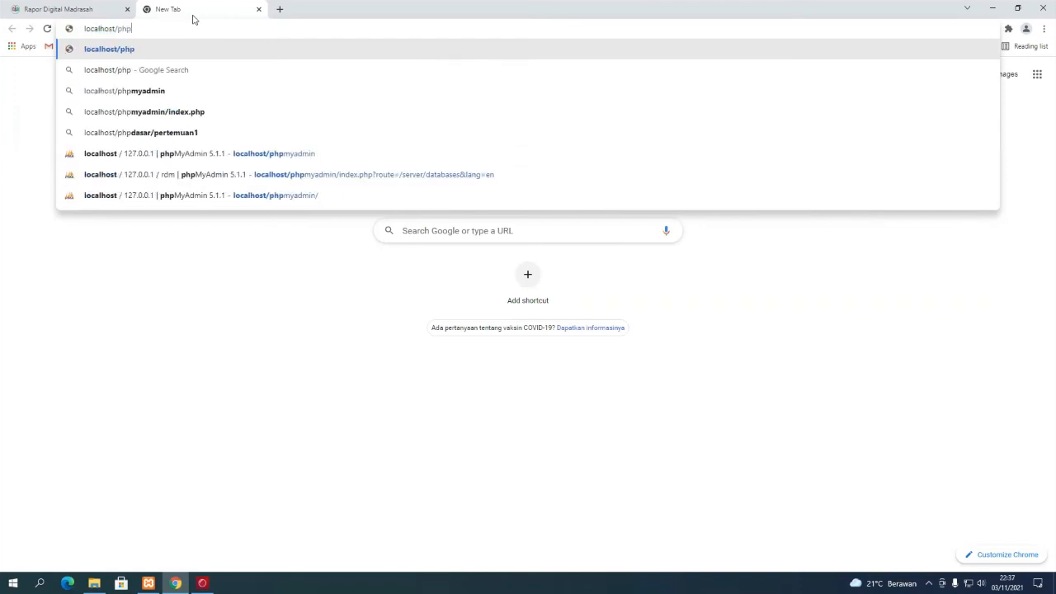
{"action": "type", "text": "myadmin"}
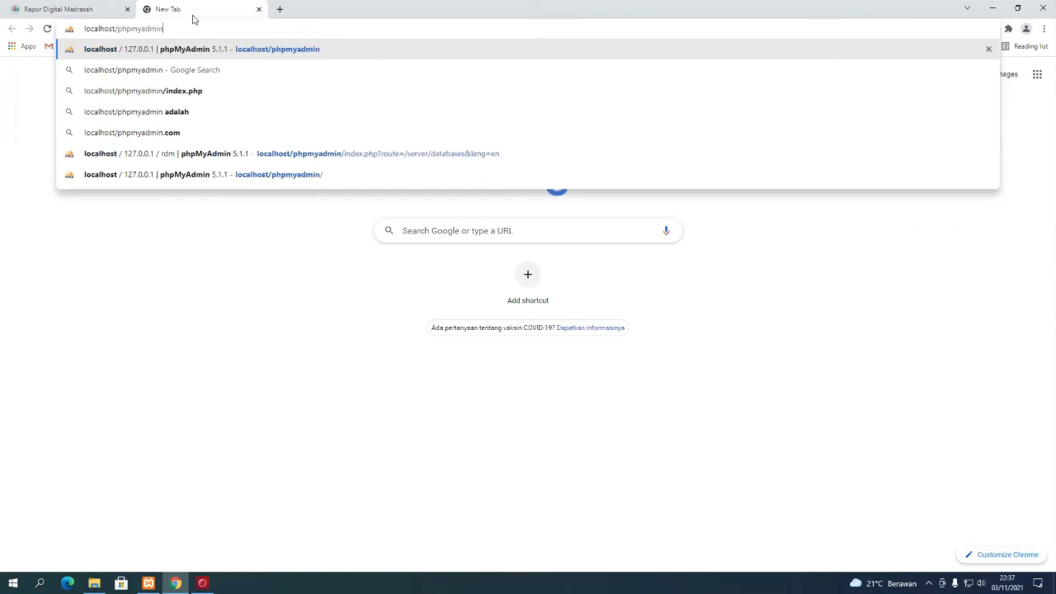
{"action": "key", "text": "Return"}
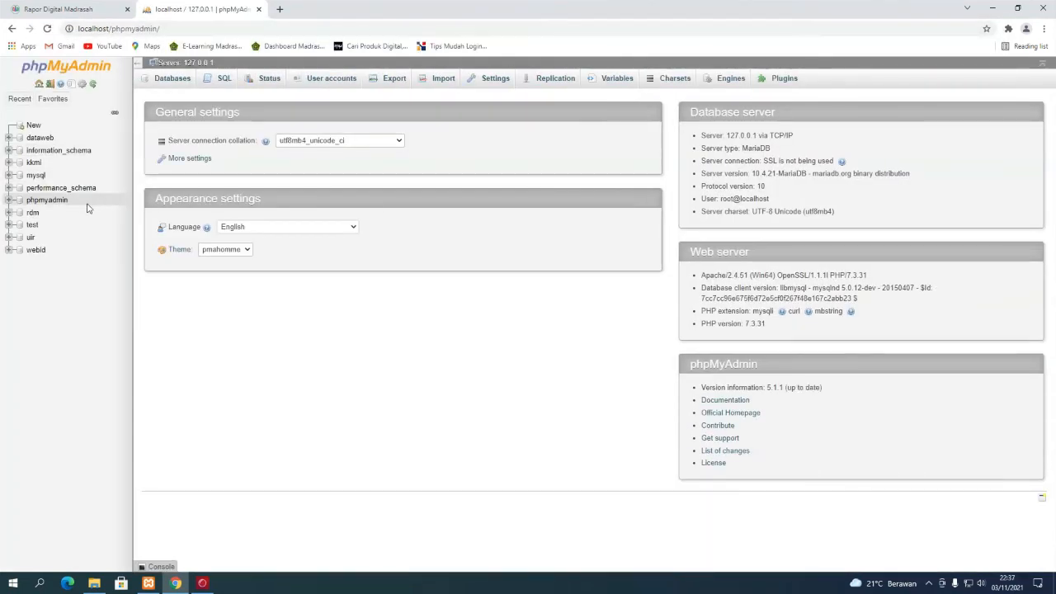
Step: Return to the Install RDM form, set the database name to rdm without a password, and run the installation
{"action": "left_click", "coordinate": [75, 9]}
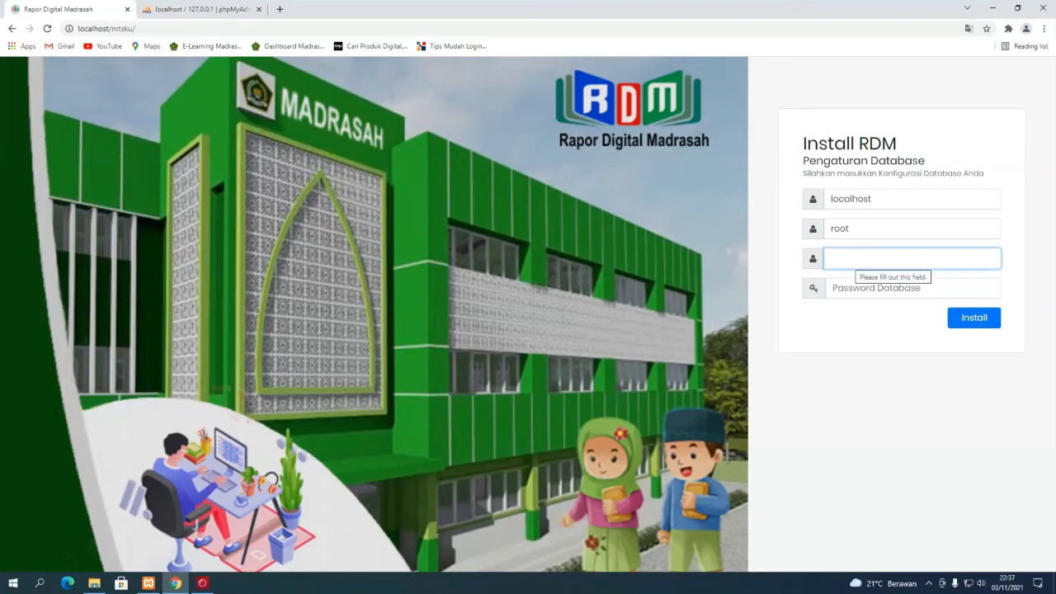
{"action": "type", "text": "rd"}
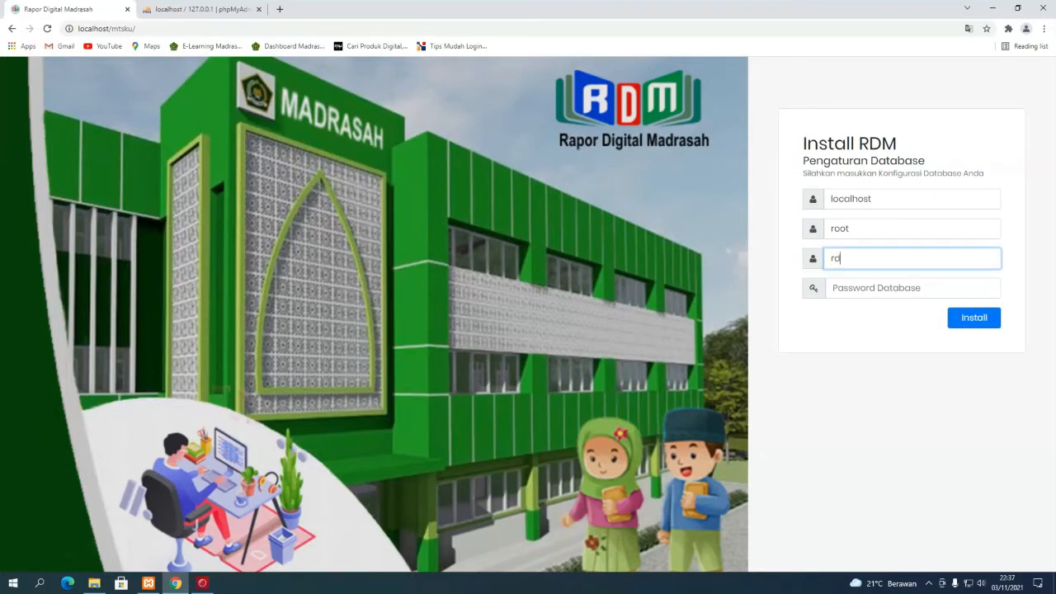
{"action": "type", "text": "m"}
{"action": "left_click", "coordinate": [973, 319]}
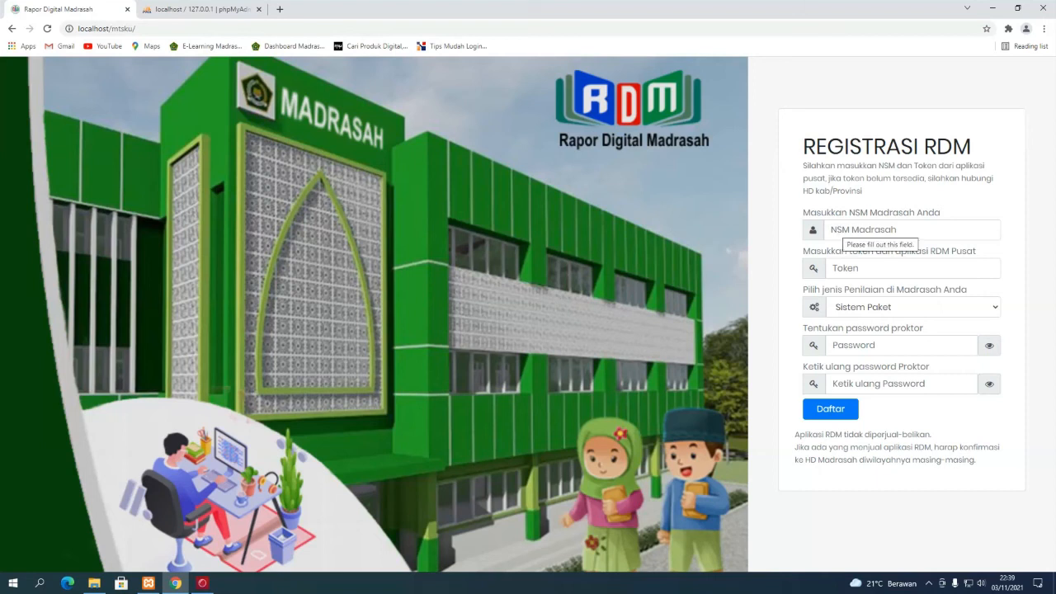
Step: Review the RDM registration form's NSM, token and assessment type fields and the proctor password requirements
{"action": "left_click", "coordinate": [838, 229]}
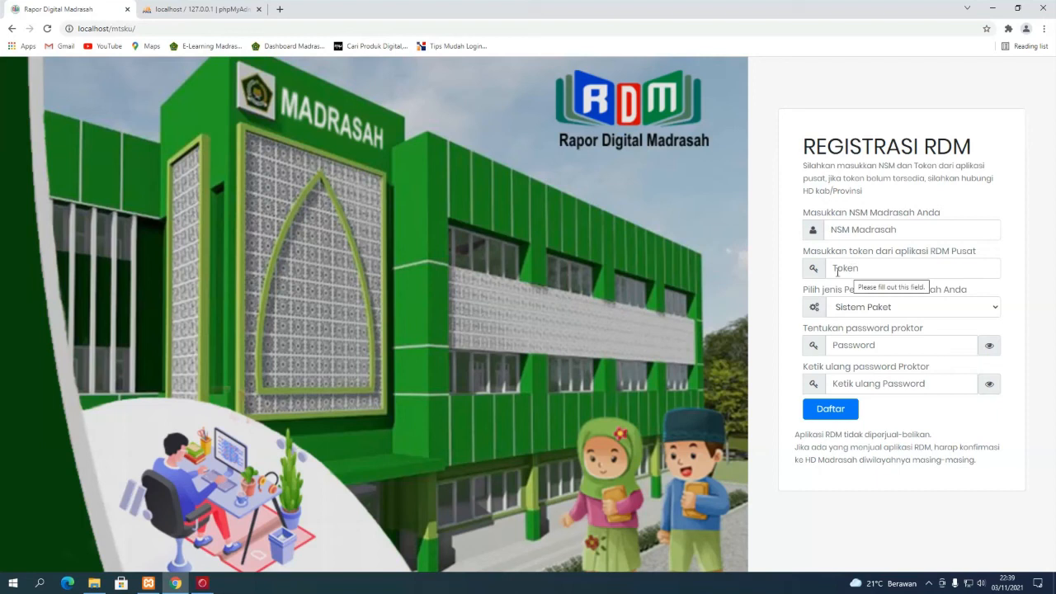
{"action": "left_click", "coordinate": [841, 308]}
{"action": "left_click", "coordinate": [842, 310]}
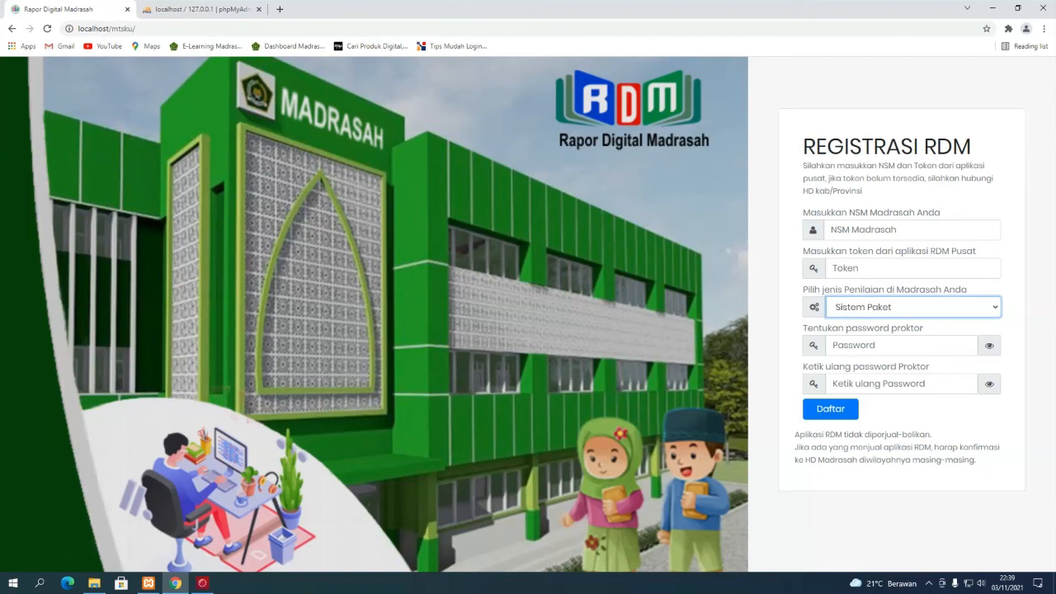
{"action": "mouse_move", "coordinate": [861, 341]}
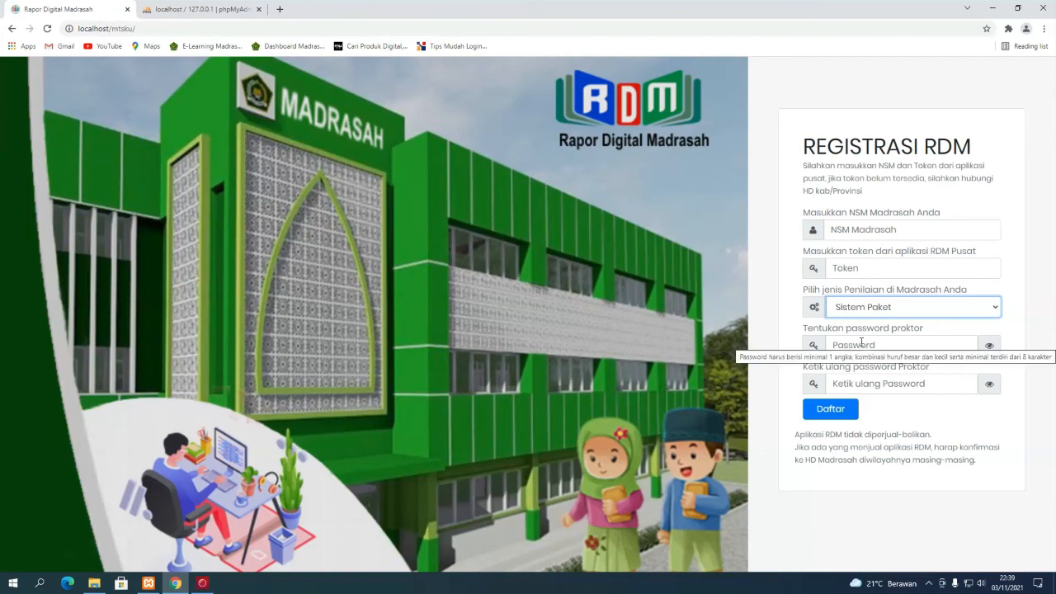
Step: Examine the tables installed in the rdm database in phpMyAdmin, and close the phpMyAdmin tab
{"action": "left_click", "coordinate": [194, 10]}
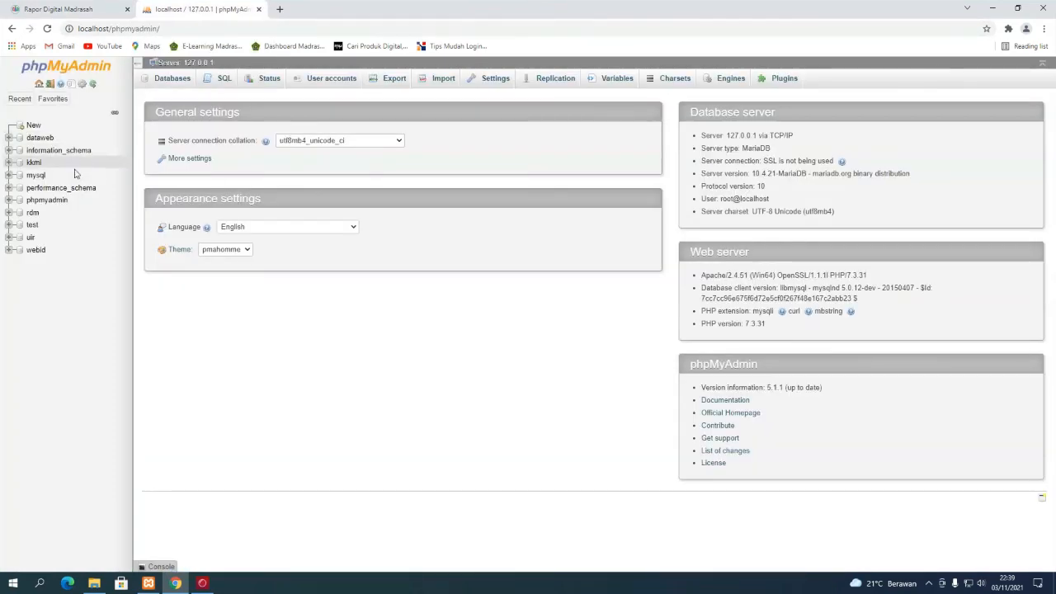
{"action": "left_click", "coordinate": [33, 218]}
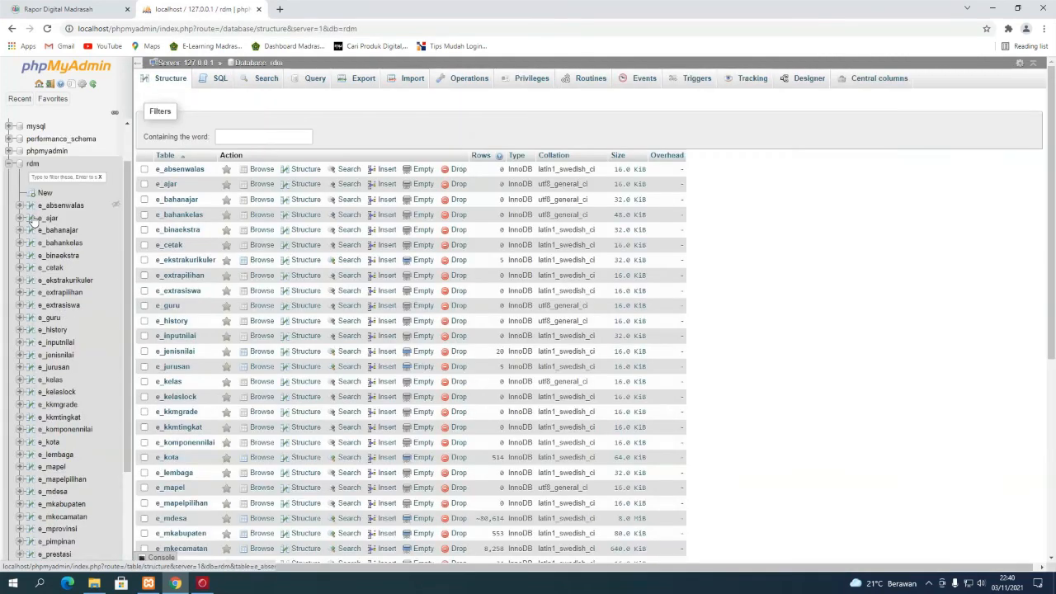
{"action": "scroll", "coordinate": [342, 396], "scroll_direction": "down", "scroll_amount": 3}
{"action": "scroll", "coordinate": [343, 396], "scroll_direction": "up", "scroll_amount": 5}
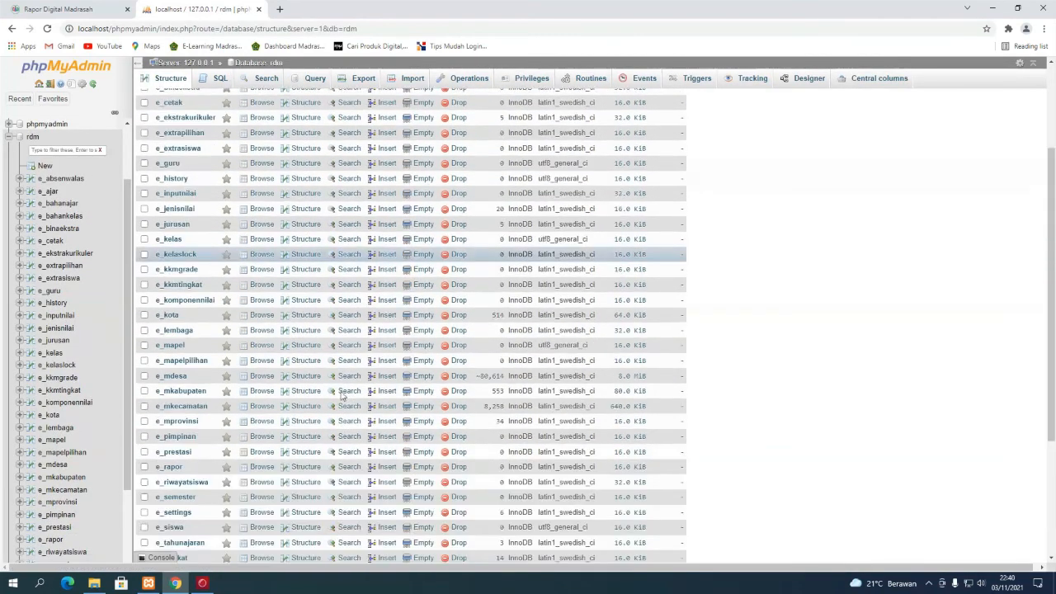
{"action": "left_click", "coordinate": [9, 138]}
{"action": "key", "text": "ctrl+w"}
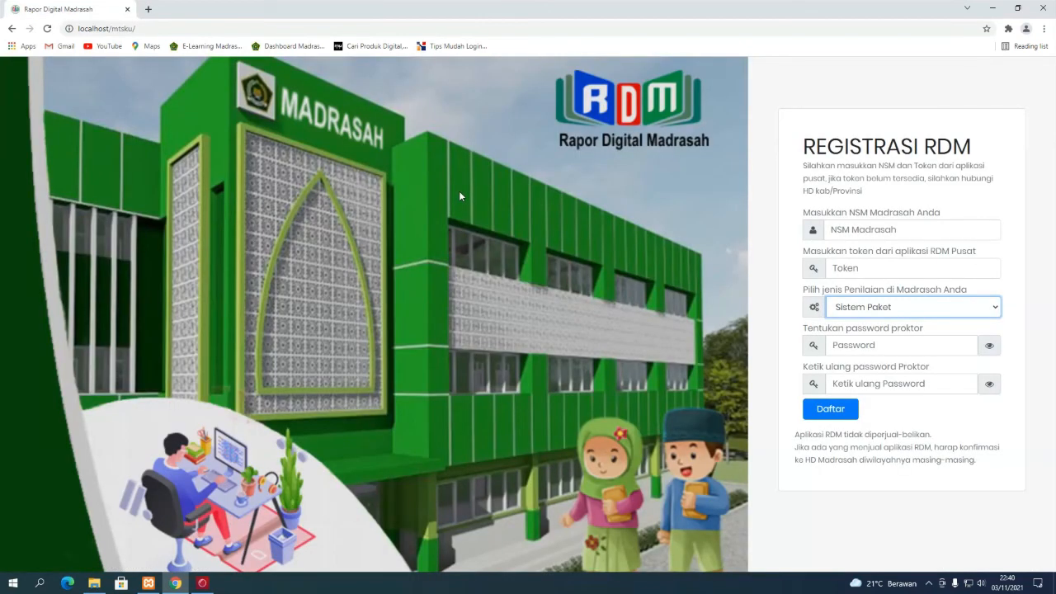